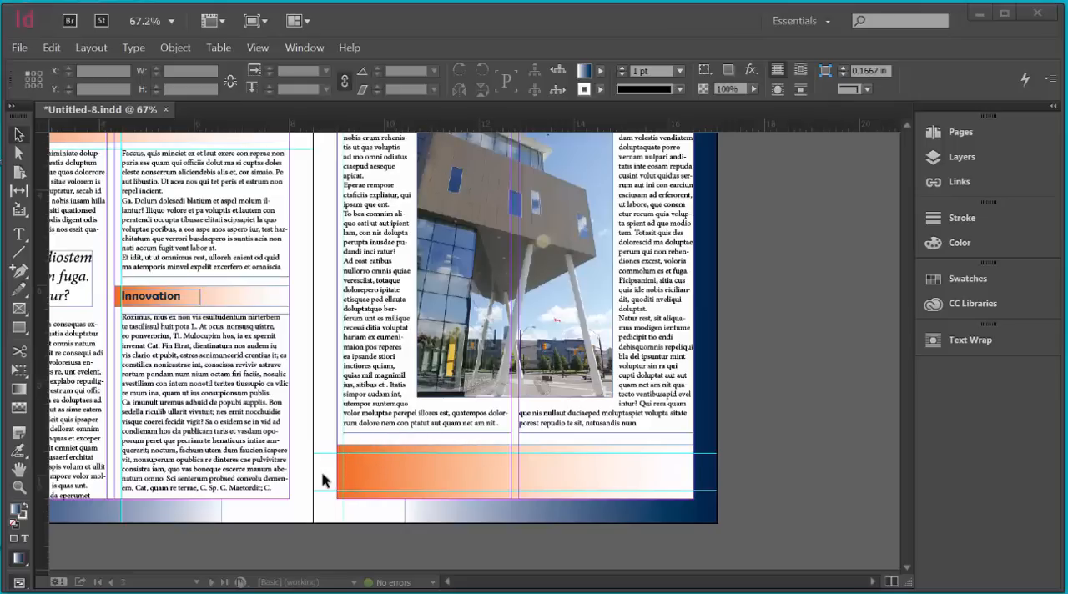
Step: Draw a rectangle about 1.28 in wide and 0.78 in high between the guides at the orange bar's left end
left_click(20, 328)
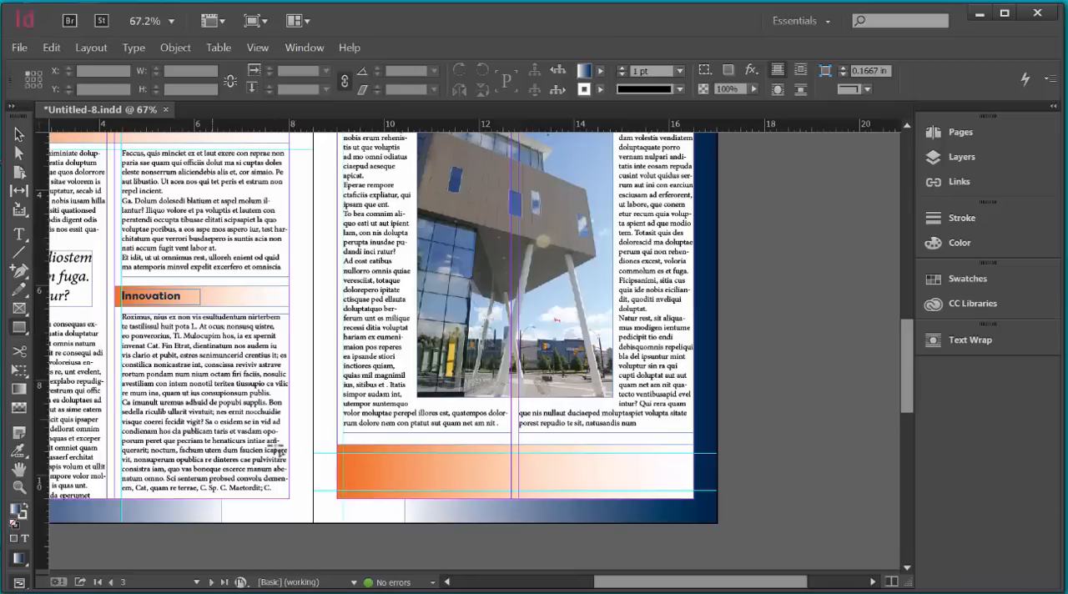
left_click_drag(346, 455, 407, 497)
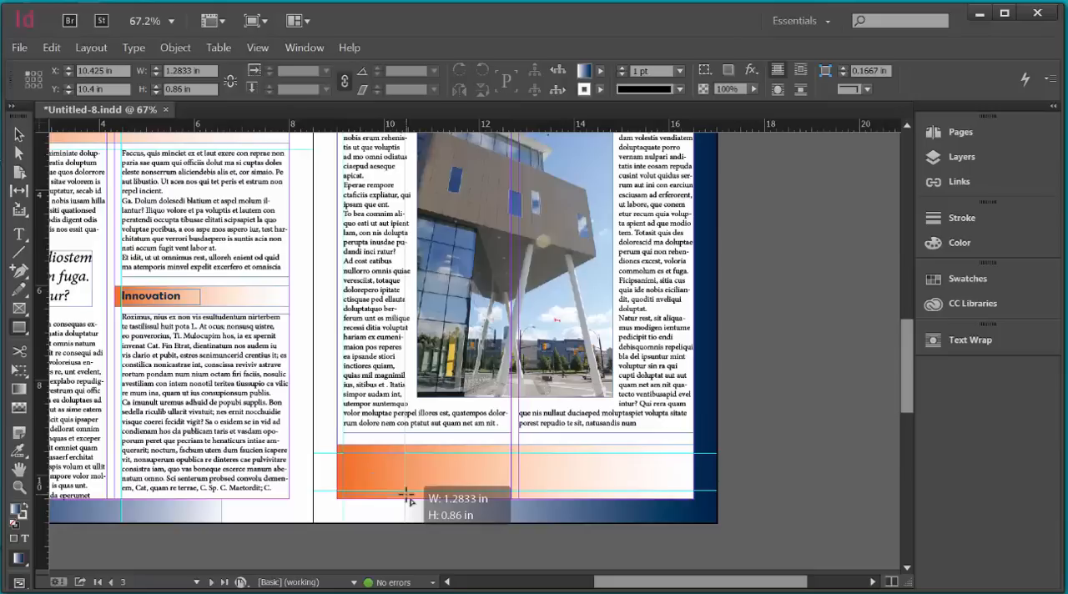
left_click_drag(408, 498, 407, 497)
left_click_drag(407, 497, 405, 492)
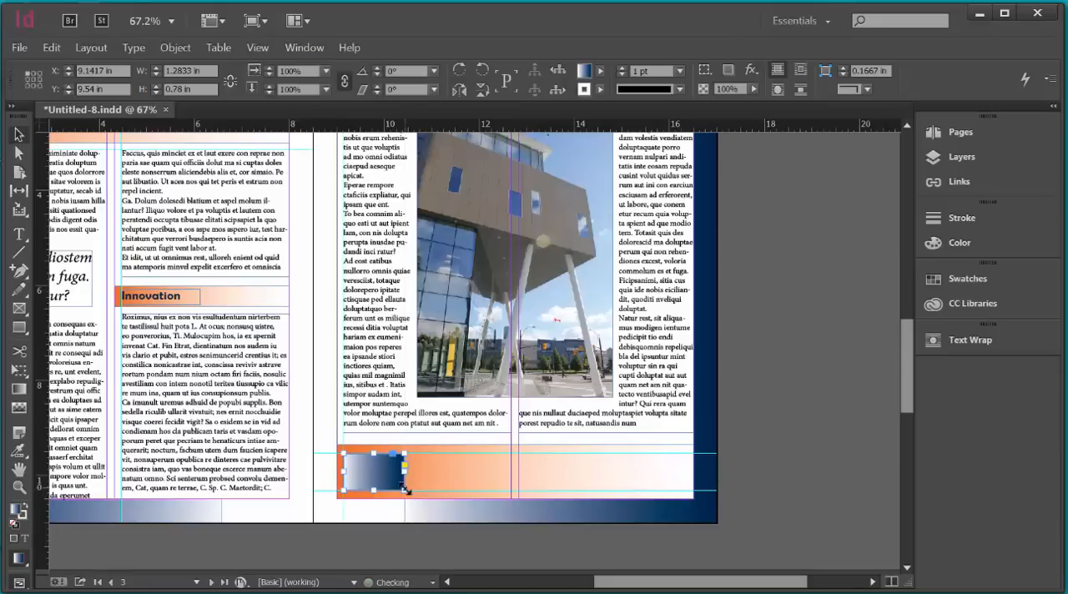
Step: Fill the new rectangle with the [Paper] swatch
left_click(950, 282)
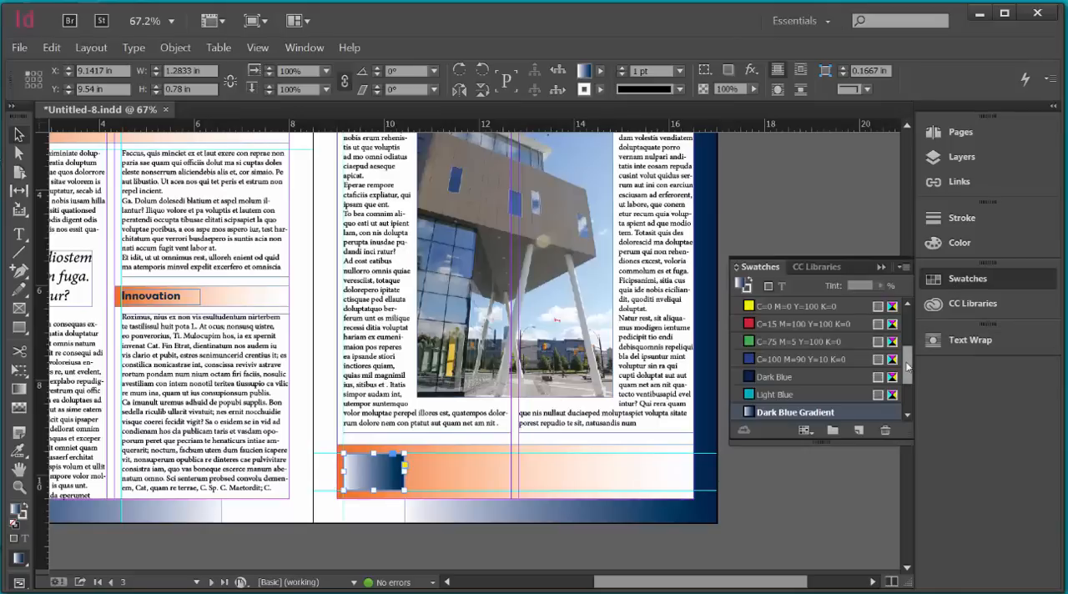
left_click_drag(911, 369, 915, 301)
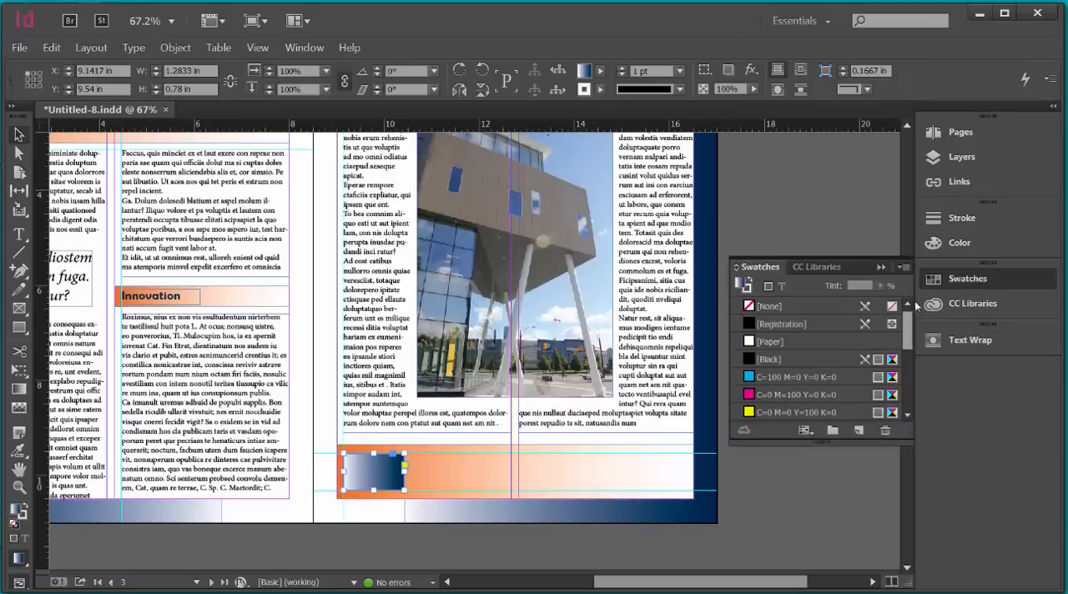
left_click(773, 343)
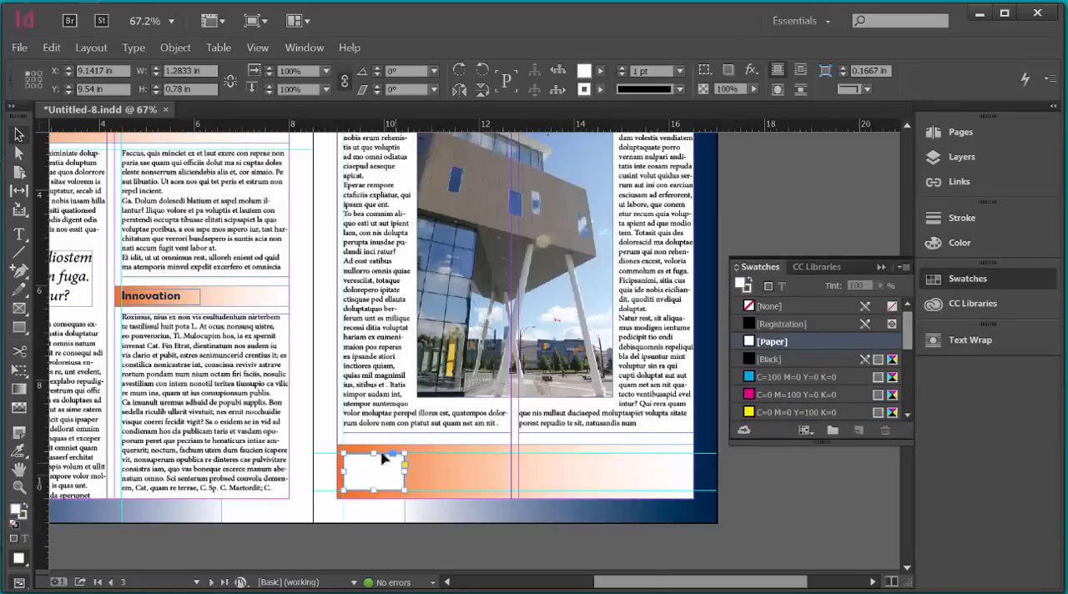
left_click(880, 269)
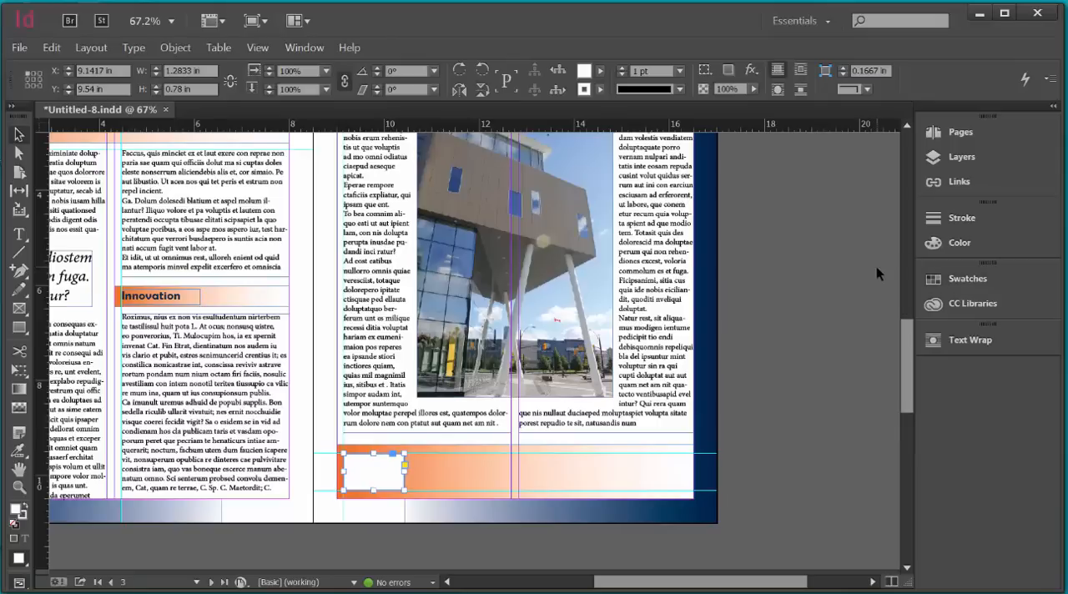
Step: Display the Effects panel, dock it beneath Text Wrap and expand it
left_click(305, 48)
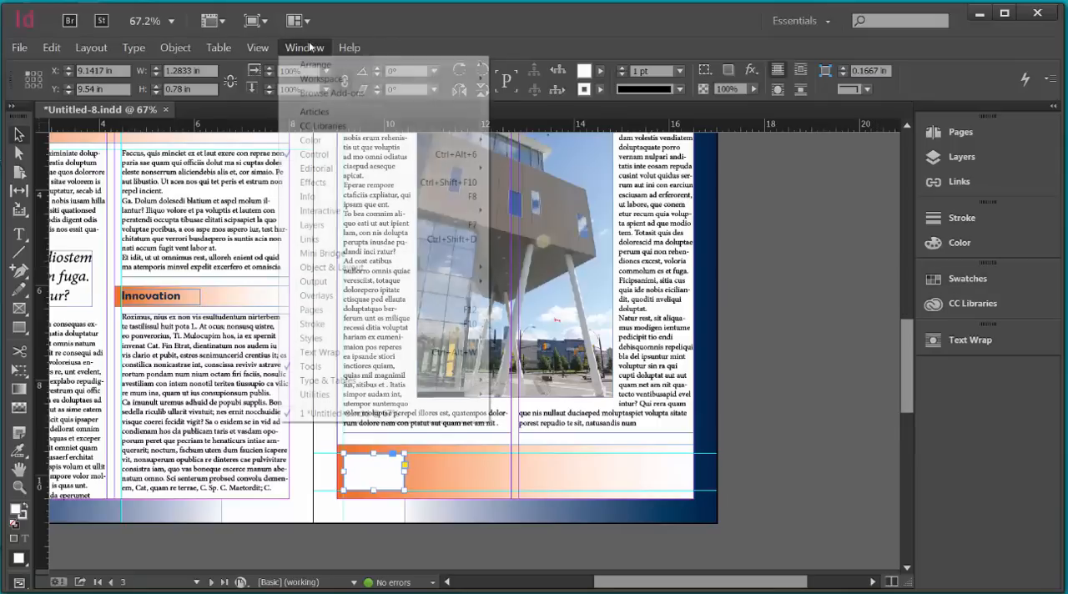
left_click(313, 183)
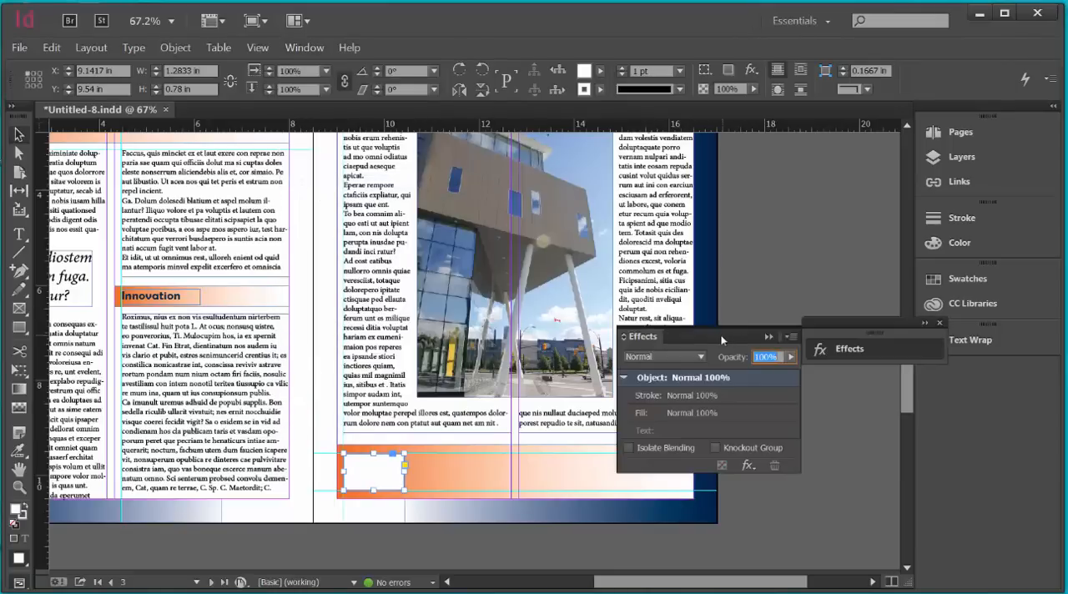
left_click_drag(872, 324, 991, 373)
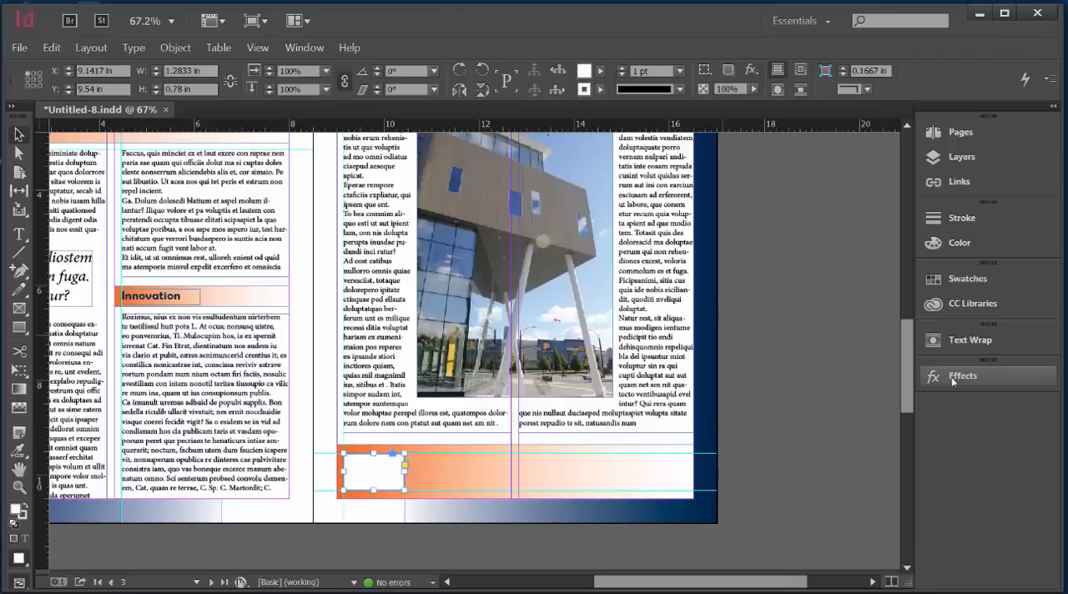
left_click(952, 377)
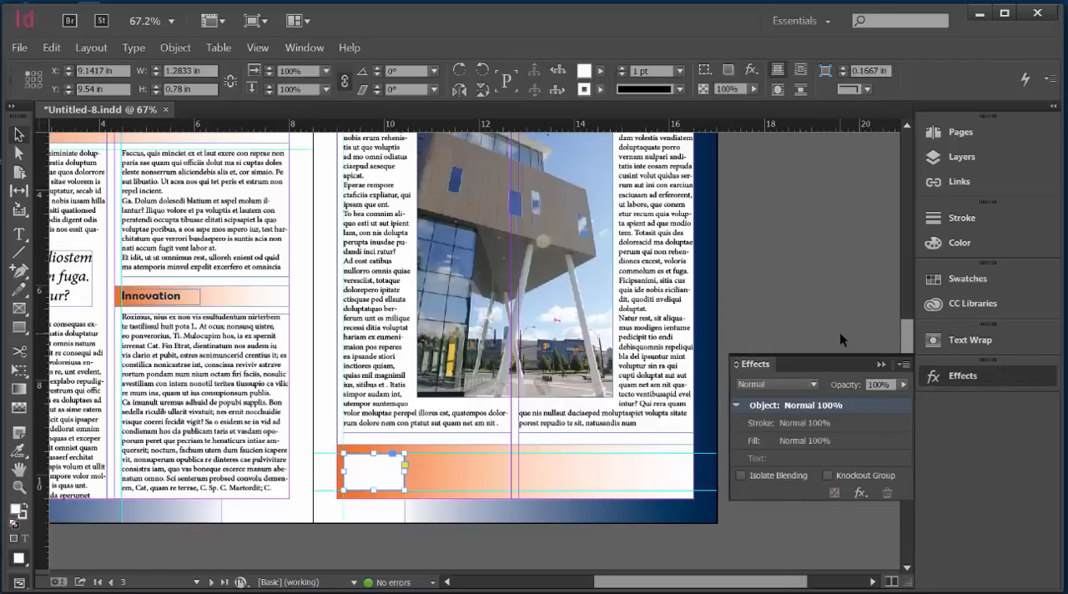
Step: Apply a Drop Shadow and a Bevel and Emboss effect to the white rectangle, comparing it with the preview off and on
left_click(859, 493)
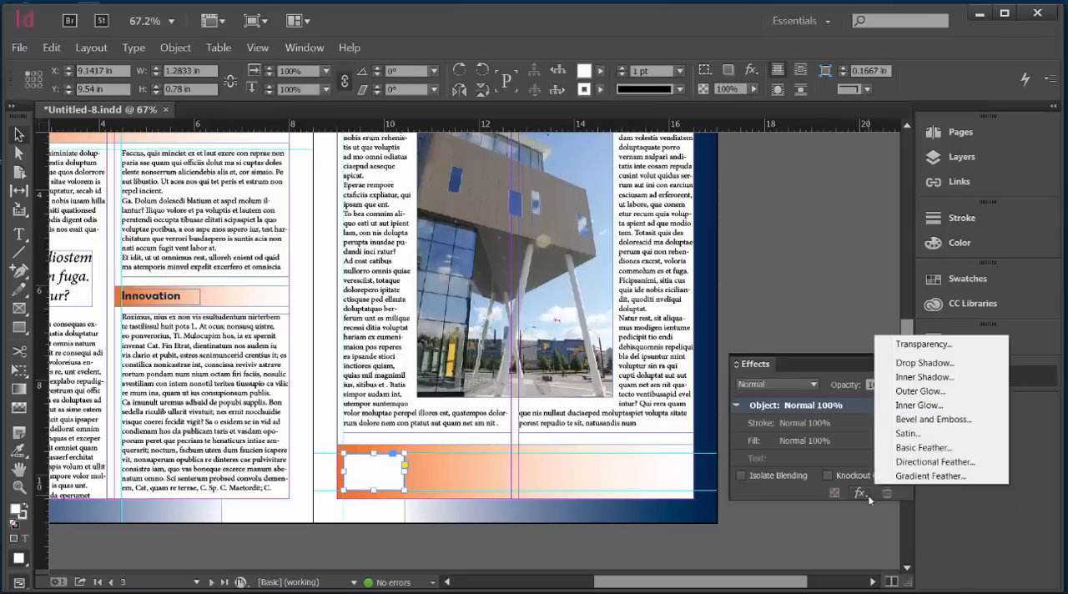
left_click(924, 364)
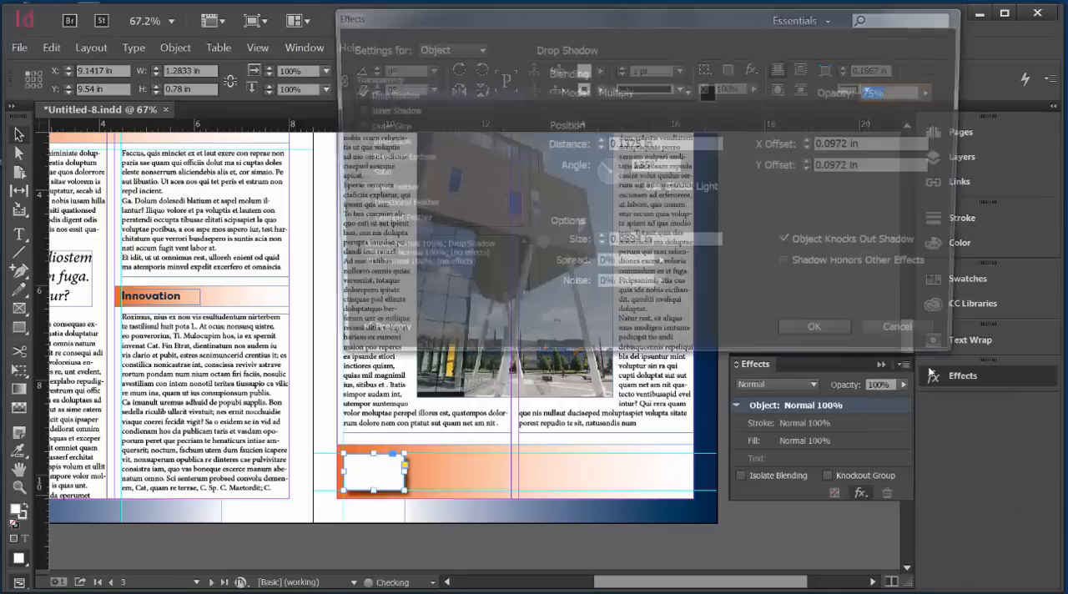
left_click(390, 94)
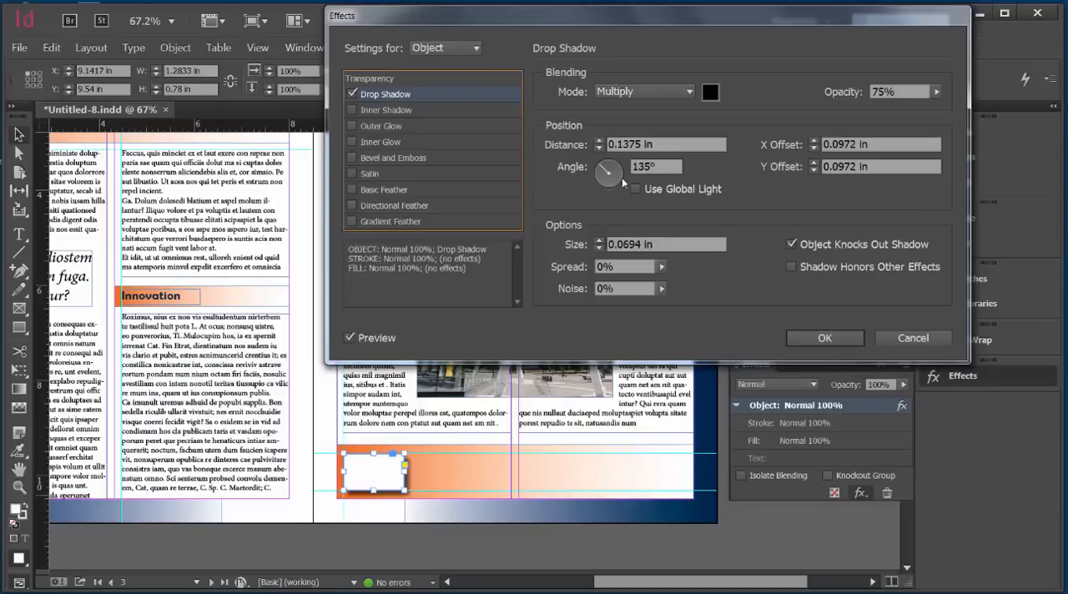
left_click(352, 158)
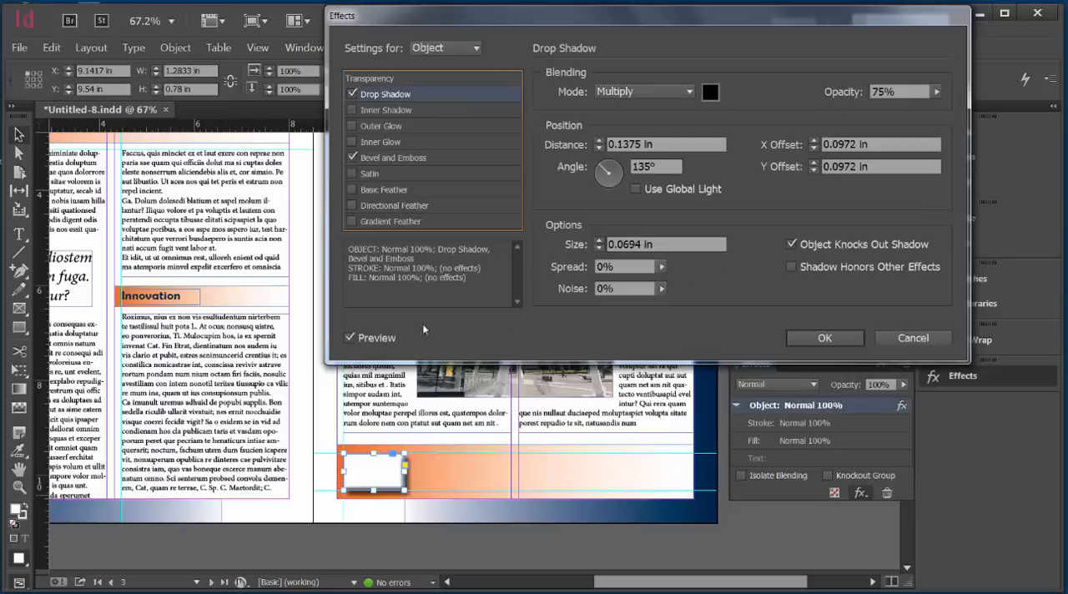
left_click(350, 336)
left_click(350, 337)
left_click(350, 337)
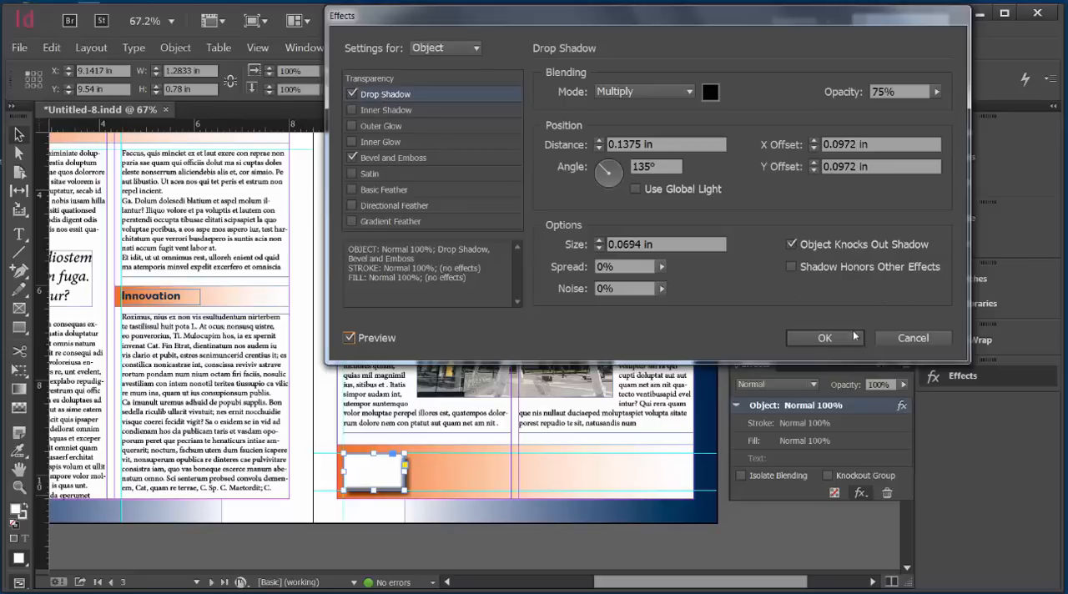
left_click(843, 338)
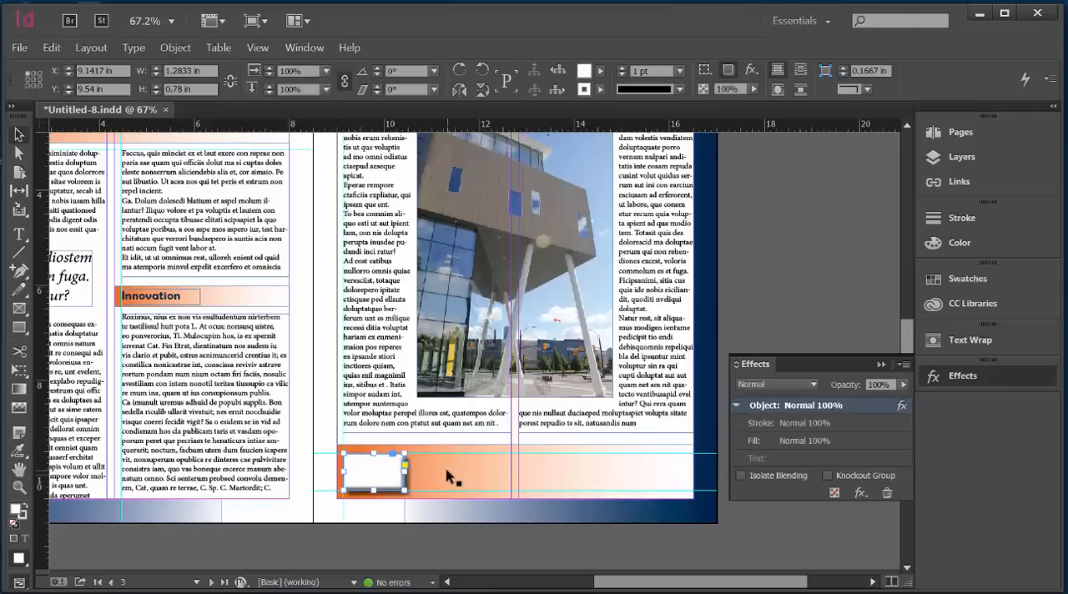
Step: Duplicate the white button twice along the orange bar and space the copies evenly to form a row of three
left_click_drag(398, 478, 474, 470)
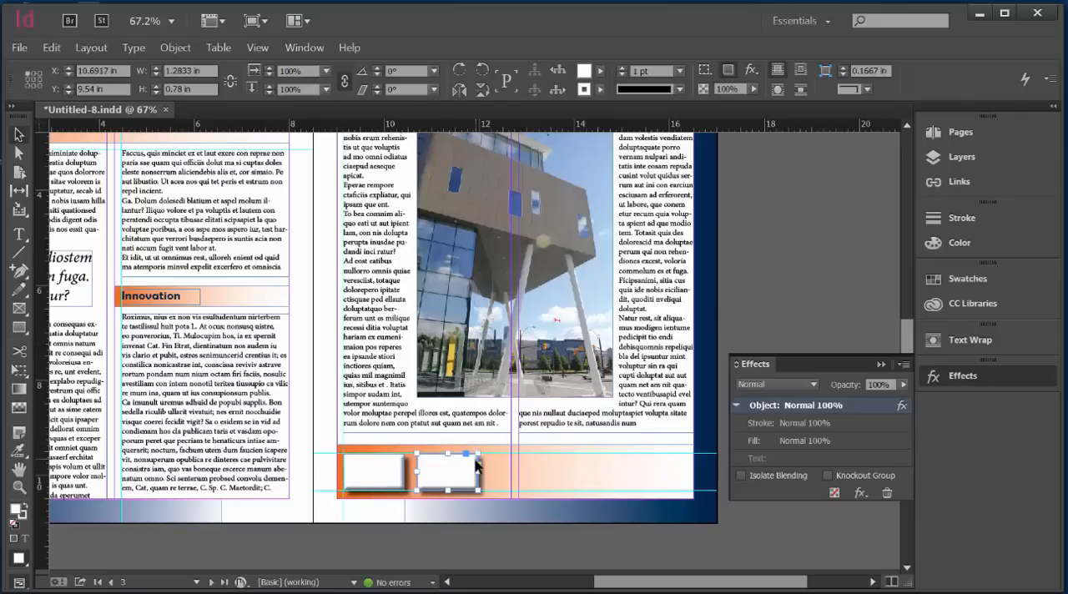
key("ctrl+v")
left_click_drag(465, 340, 510, 461)
left_click(606, 482)
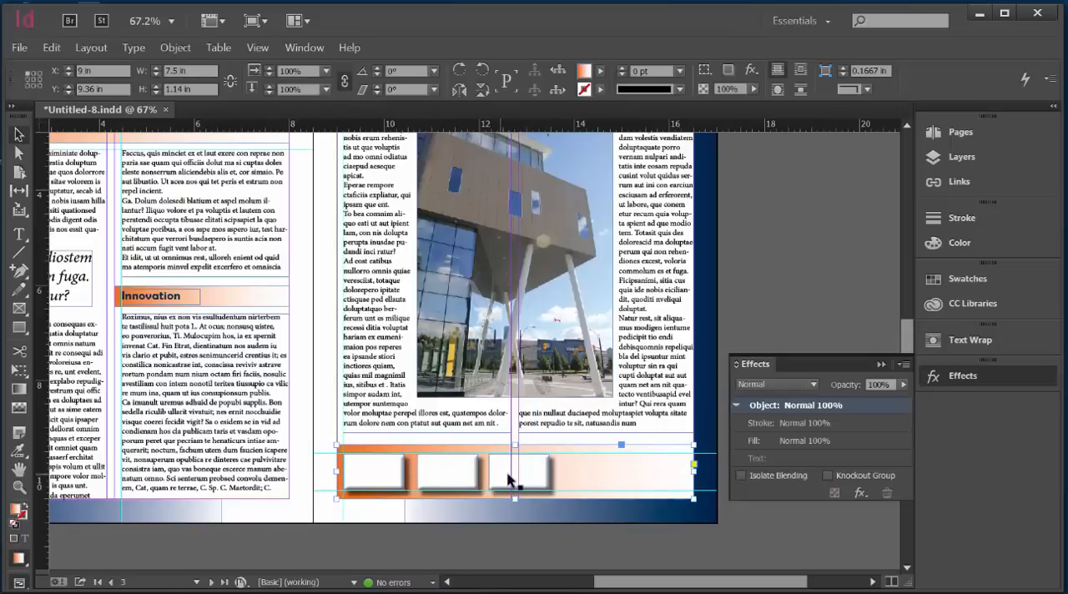
left_click_drag(529, 481, 534, 481)
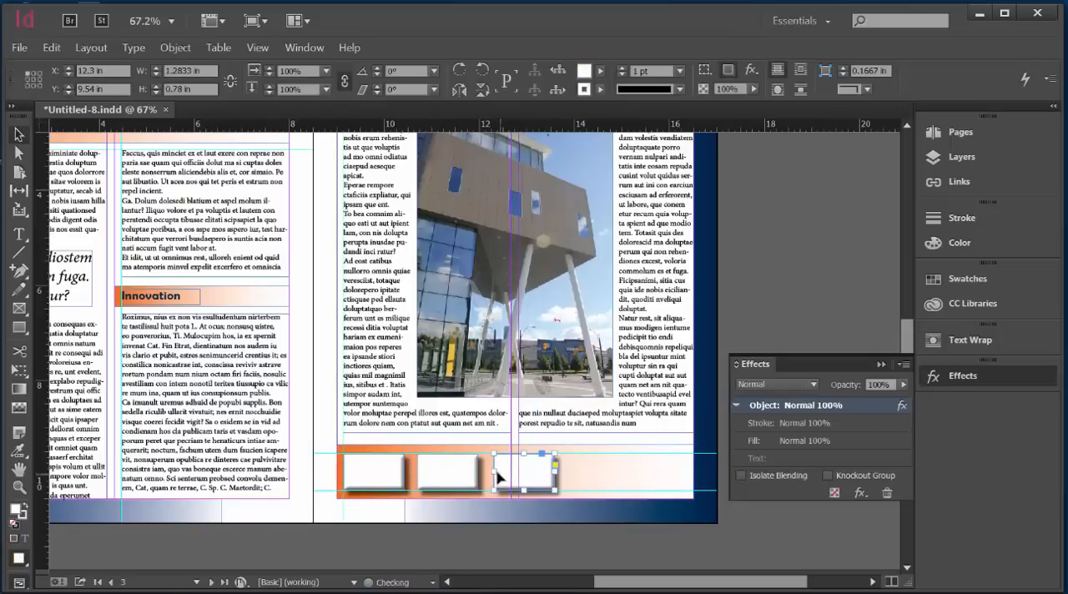
left_click(443, 473)
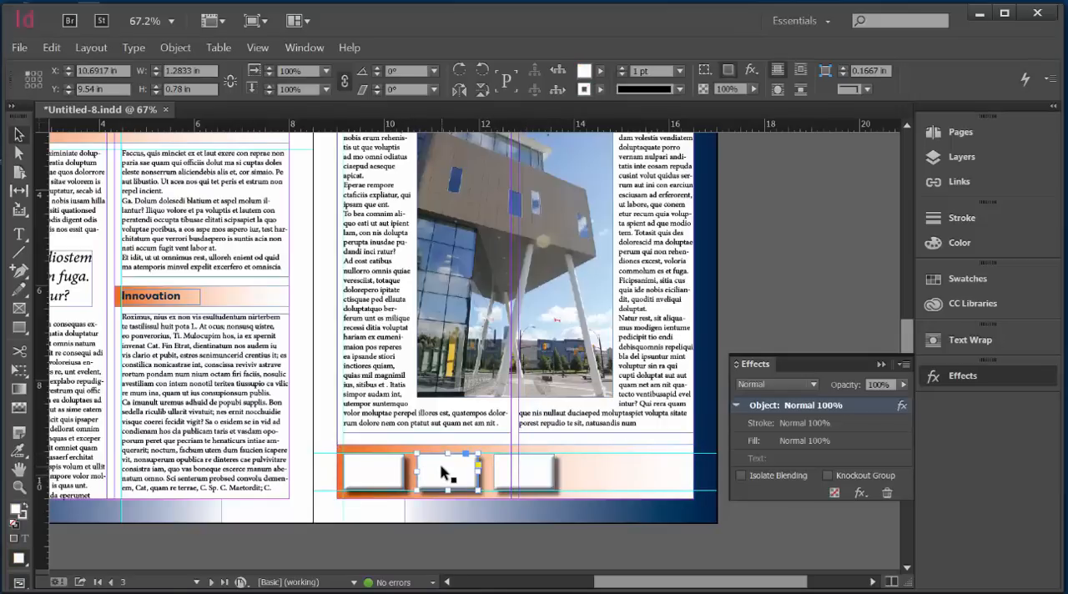
left_click(627, 519)
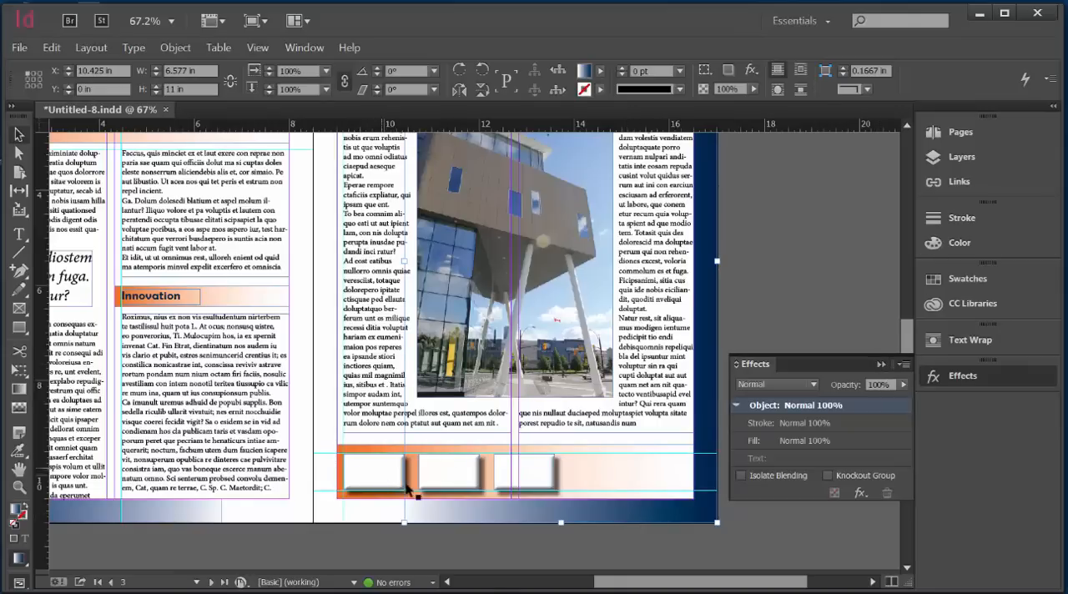
left_click(881, 364)
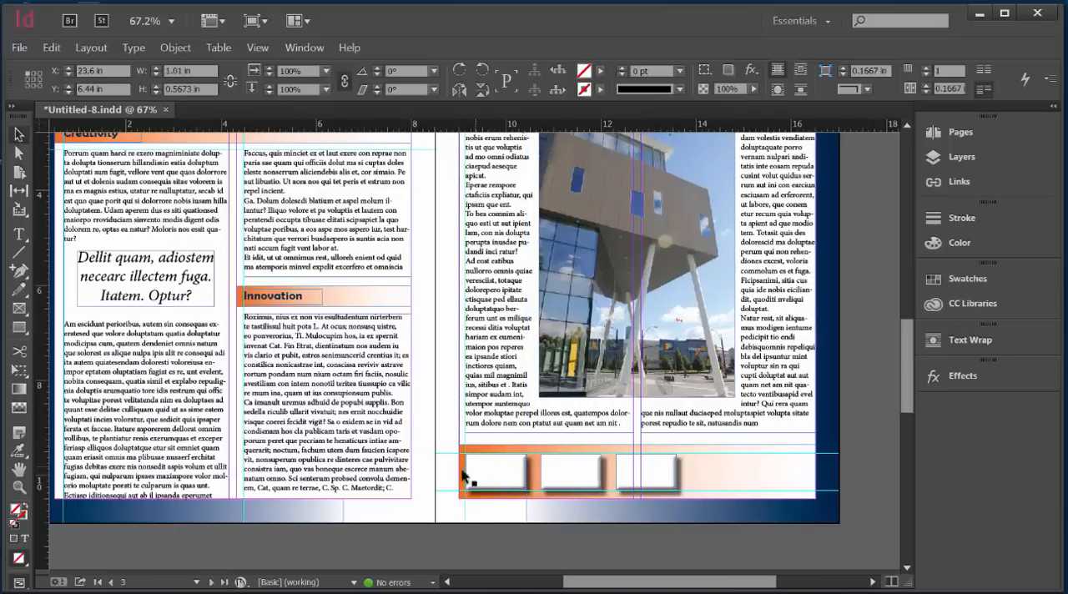
Step: Place a copy of the "Innovation" heading frame over the first button and resize it to about 1.16 by 0.64 in
left_click(255, 302)
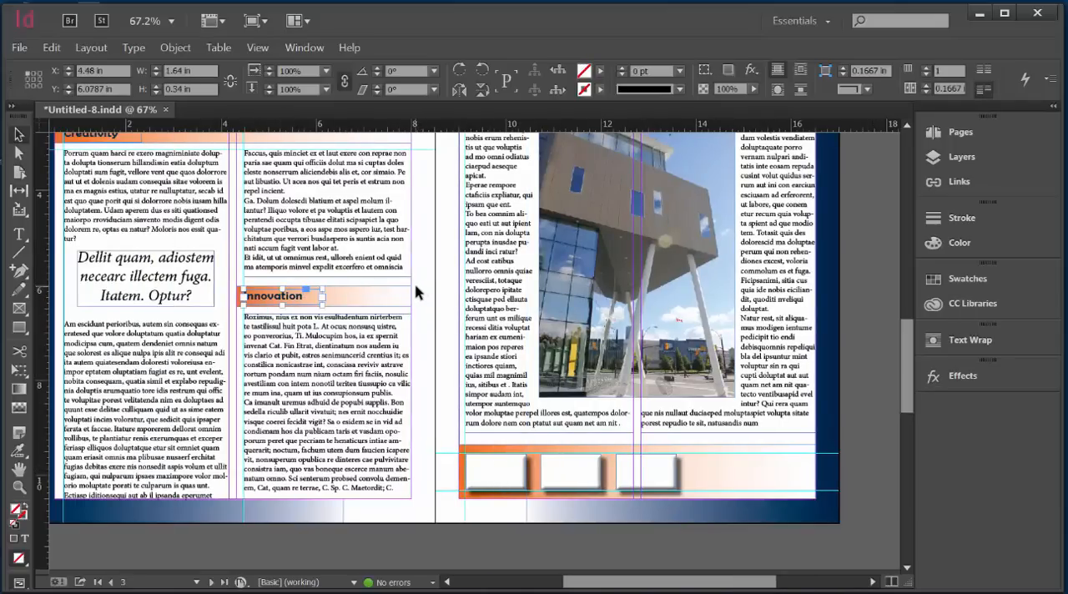
key("ctrl+v")
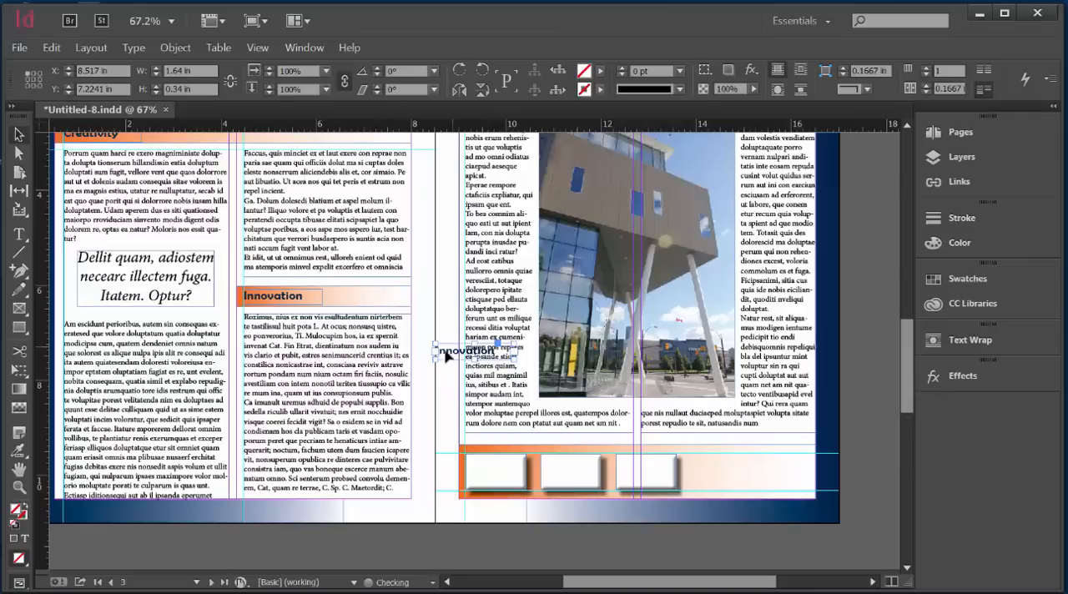
left_click_drag(447, 355, 527, 481)
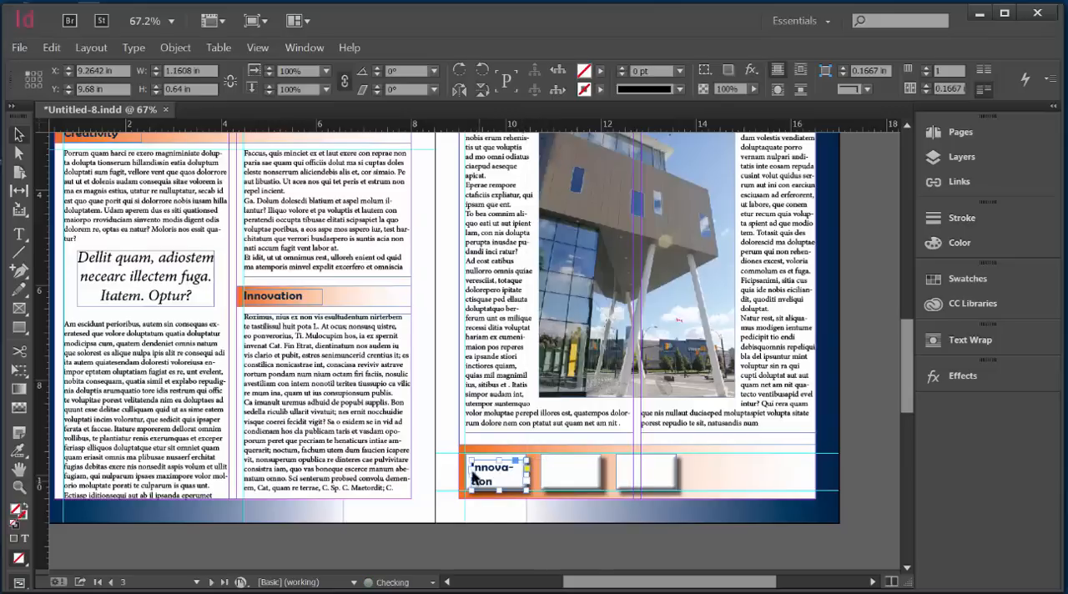
Step: Replace the text on the first button with "Learn More" and centre-align it
left_click(18, 235)
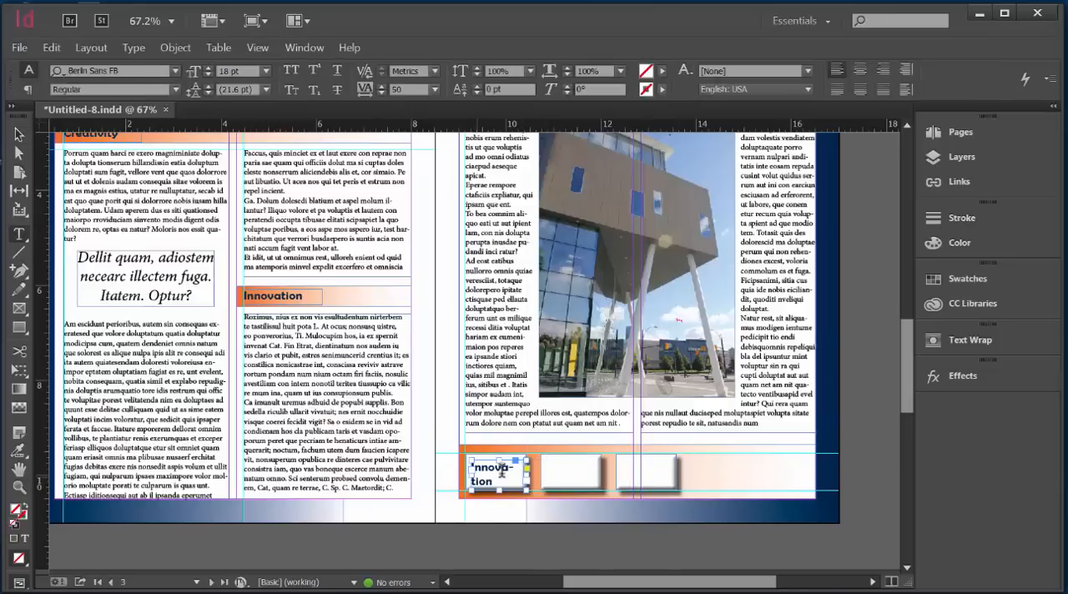
left_click_drag(497, 481, 461, 468)
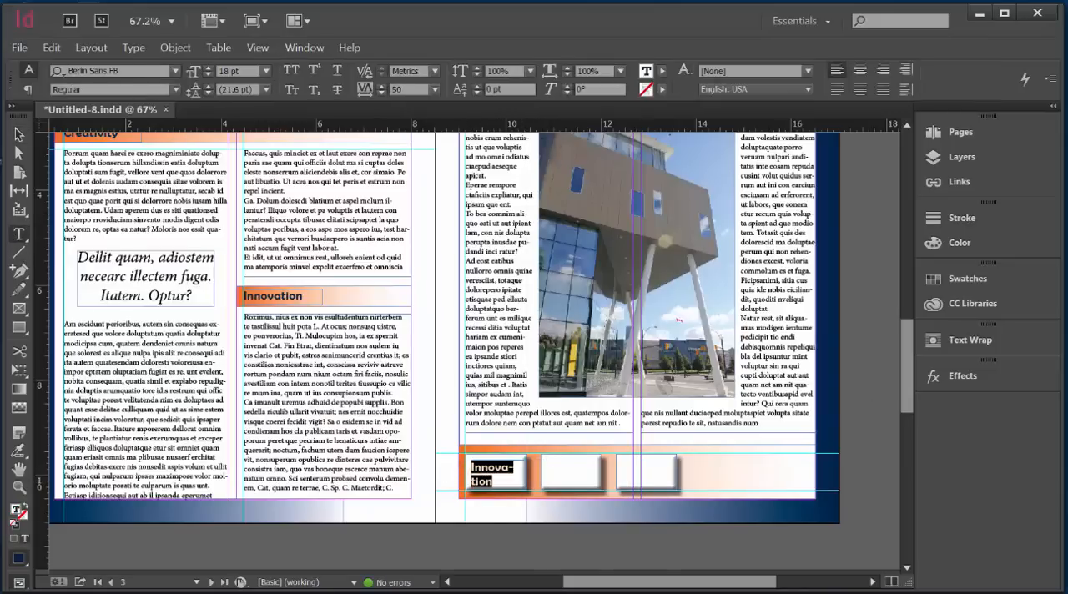
scroll(467, 334, "right", 2)
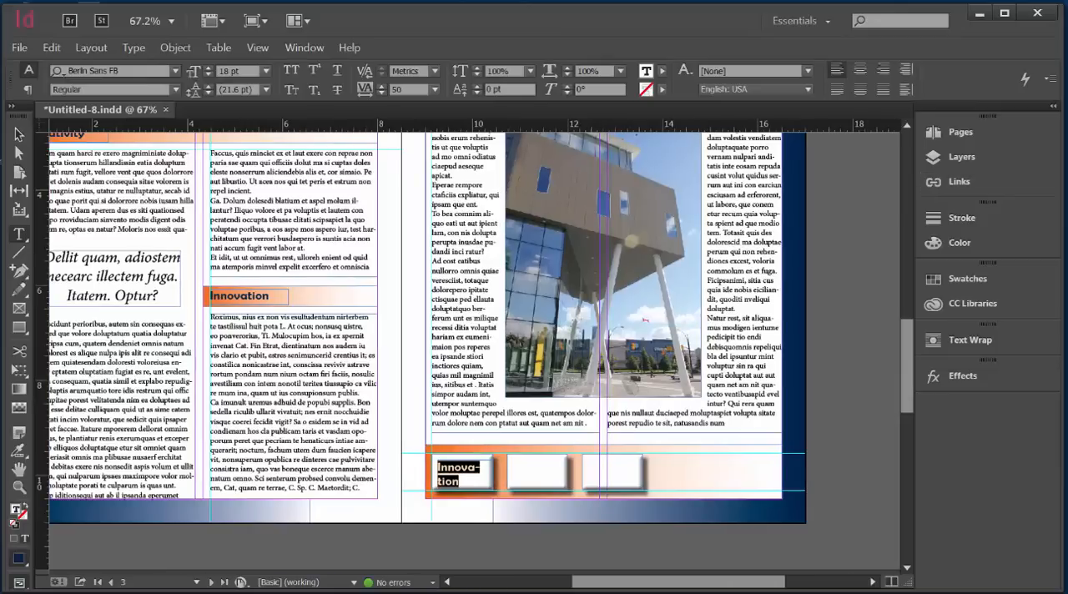
type("Learn More")
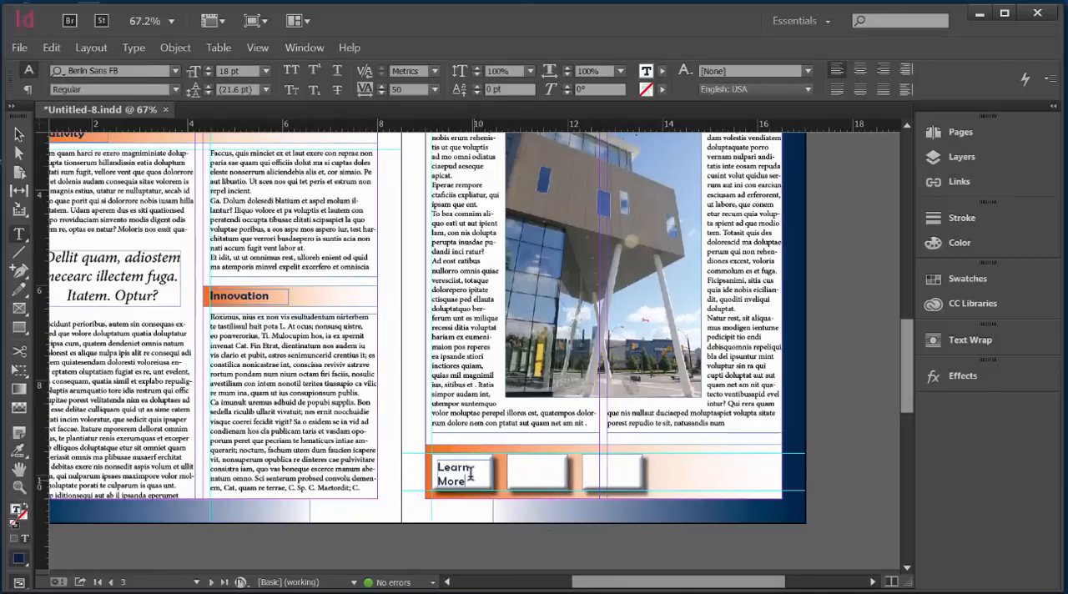
left_click_drag(473, 483, 436, 464)
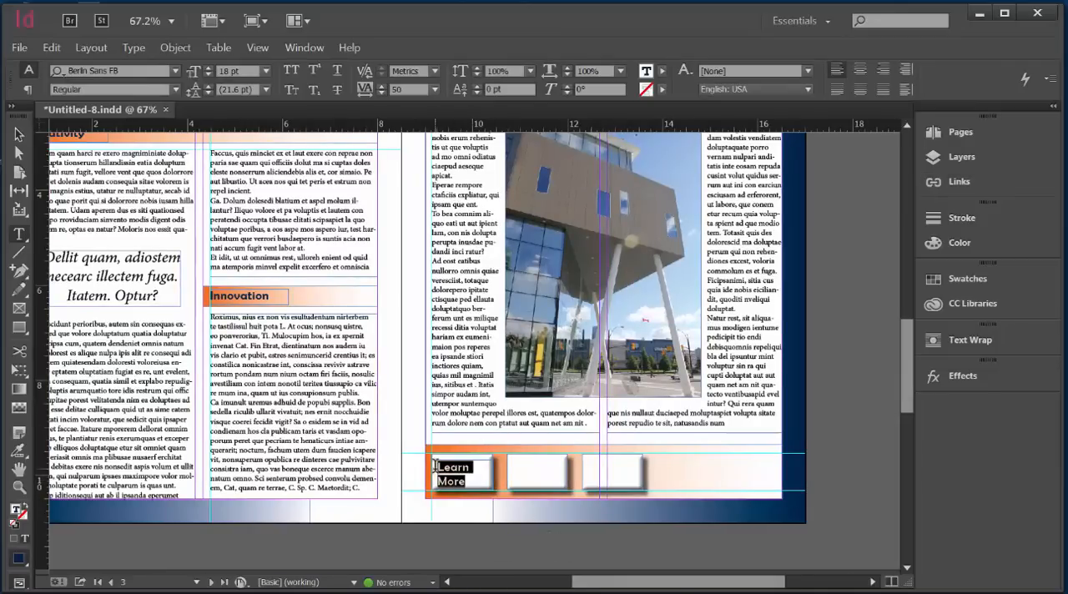
left_click(861, 69)
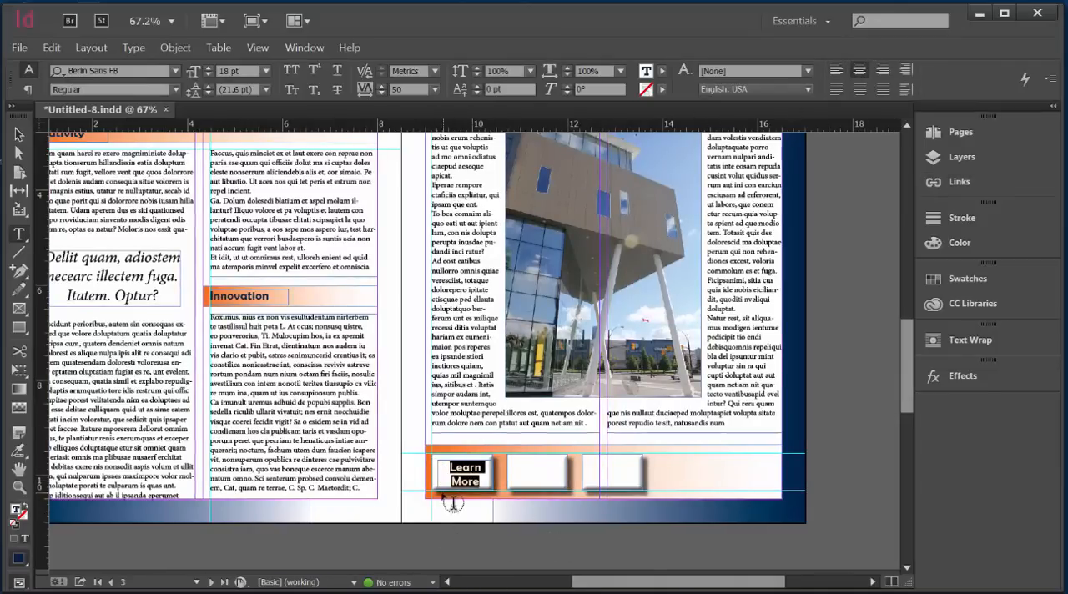
Step: Resize and align the "Learn More" text frame to match the first button at 1.2833 by 0.78 in, and deselect it
left_click(19, 135)
key("Left")
key("Left")
key("Left")
key("Left")
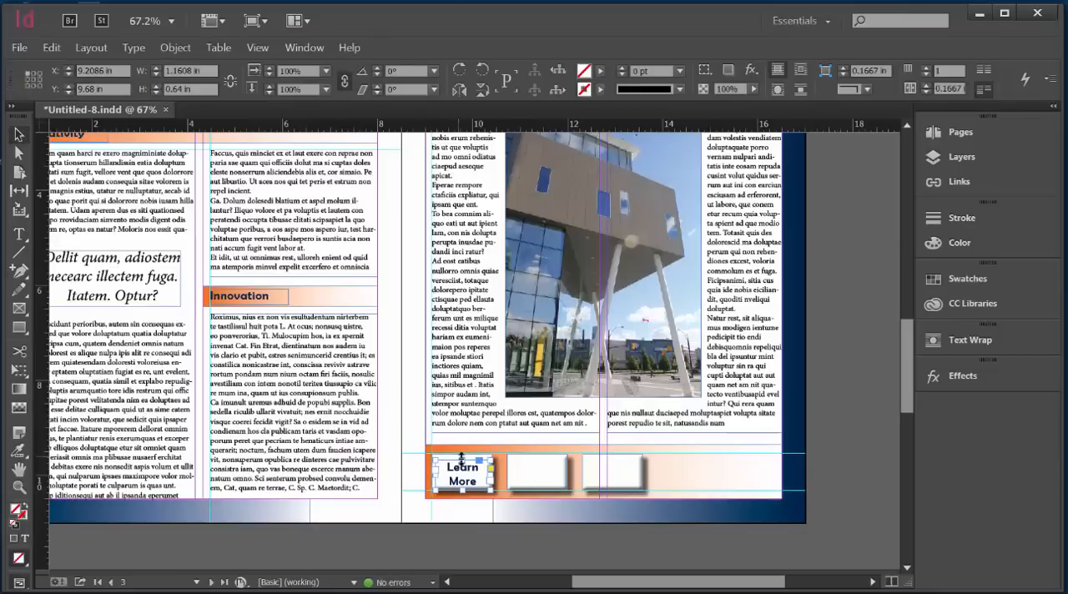
left_click_drag(463, 460, 427, 470)
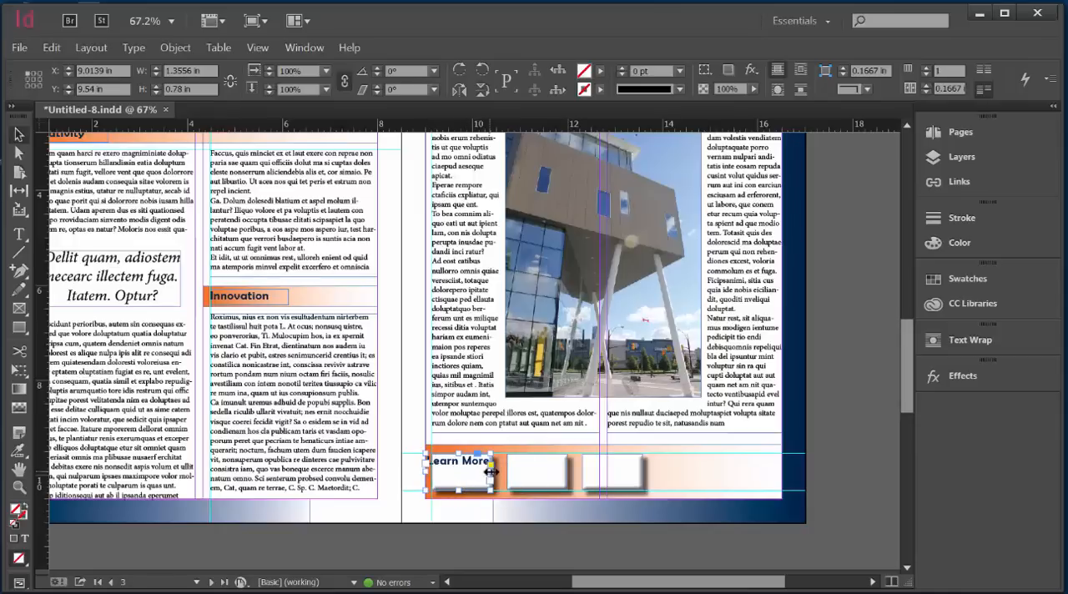
left_click_drag(491, 474, 488, 474)
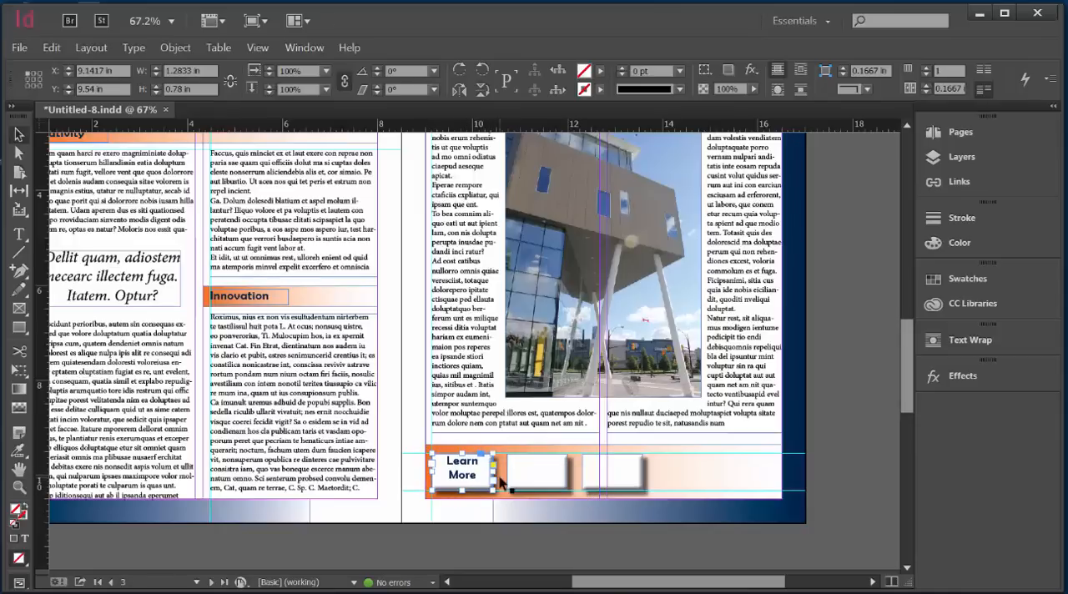
left_click(826, 422)
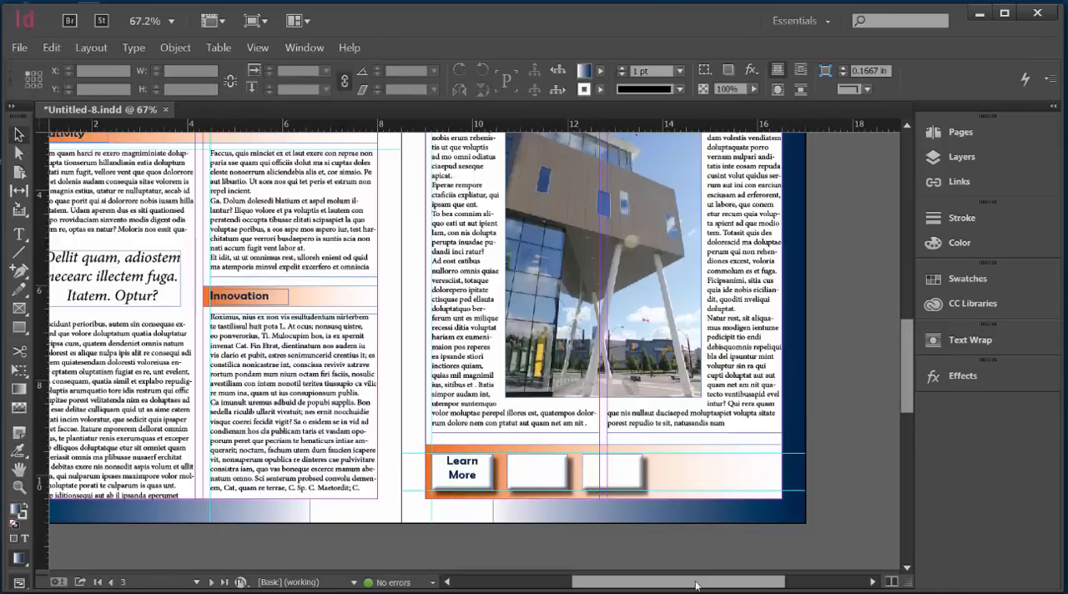
Step: Nudge the "Learn More" text frame down to a Y position of 9.6372 in so the label sits centred on its button
left_click(455, 479)
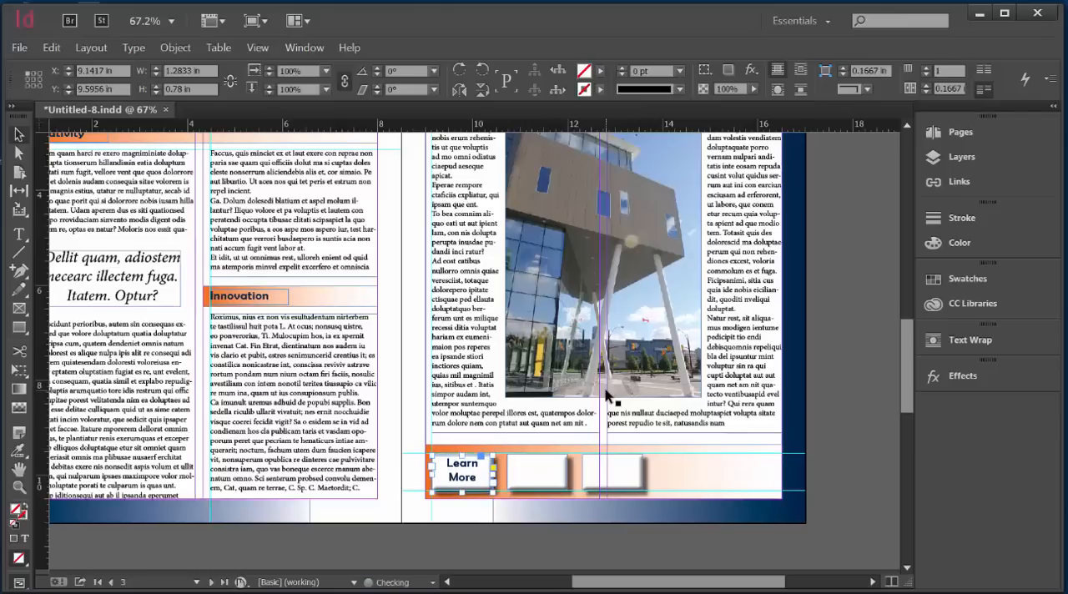
key("Down")
key("Down")
key("Down")
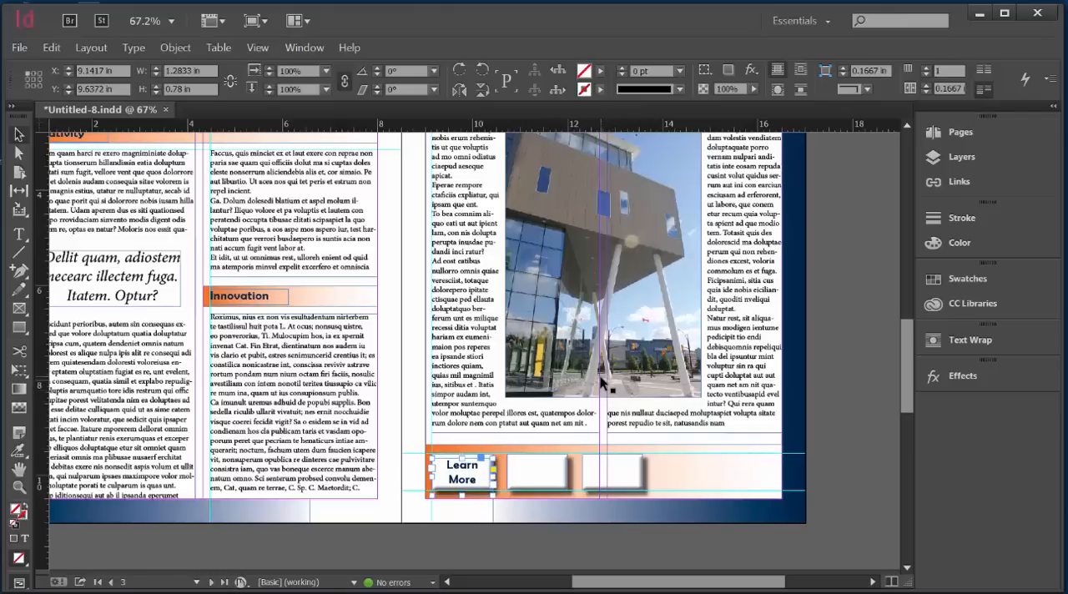
Step: Paste a copy of the "Learn More" frame, add a horizontal guide at the original frame's upper edge, and move the copy onto the second button
key("ctrl+v")
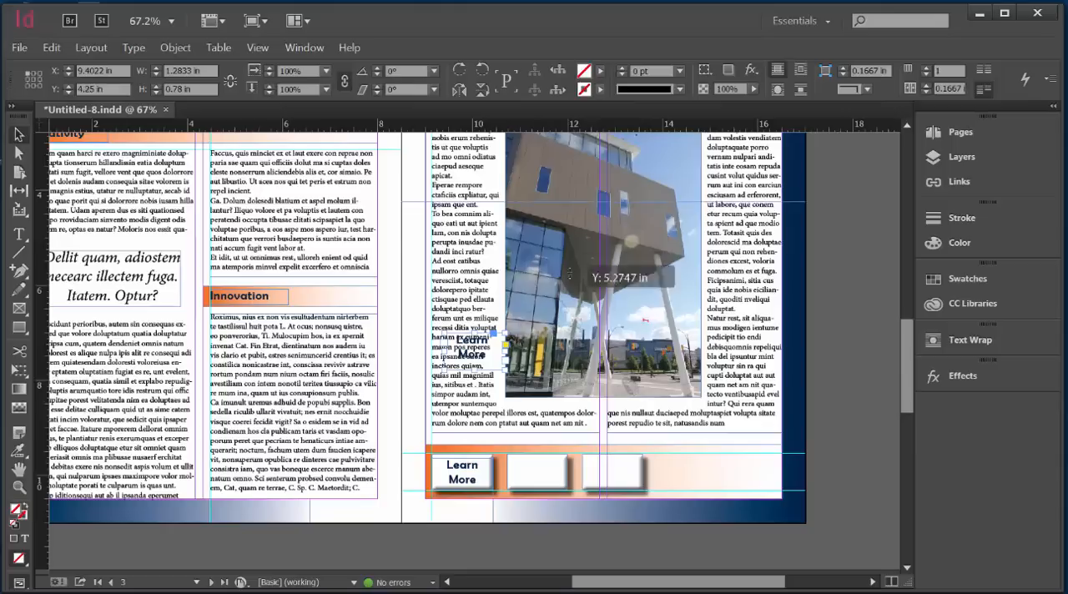
left_click_drag(608, 453, 608, 457)
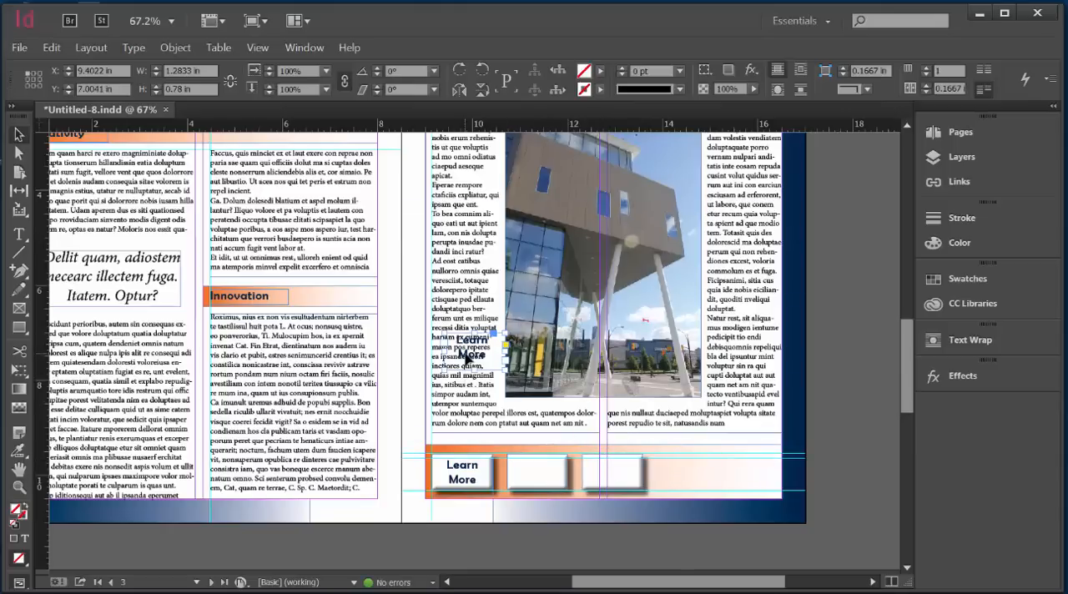
left_click_drag(472, 361, 526, 479)
key("Down")
key("Down")
key("Down")
key("Down")
key("Down")
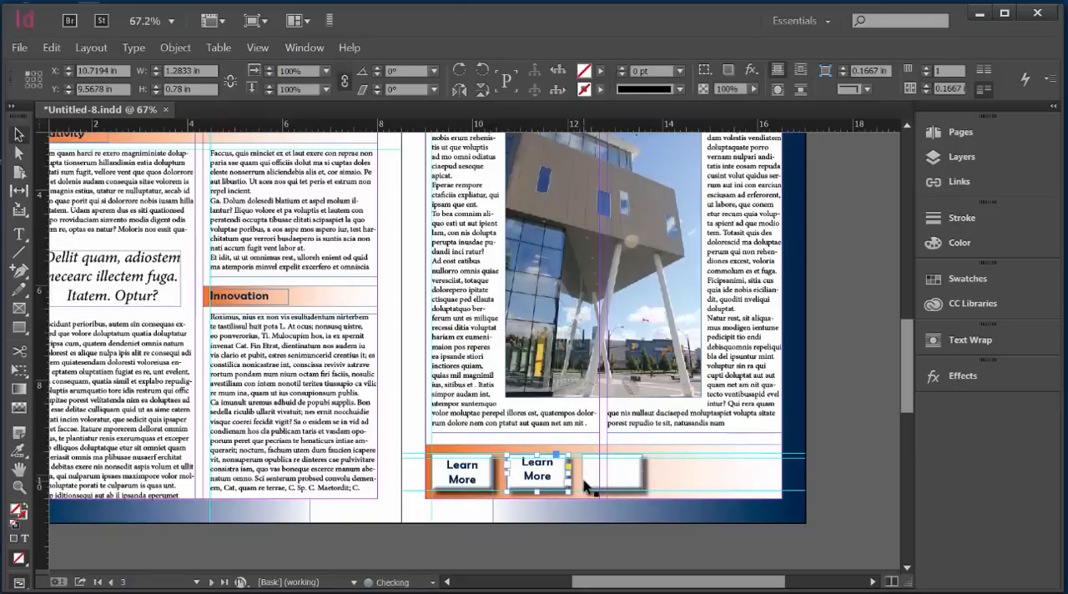
left_click(825, 442)
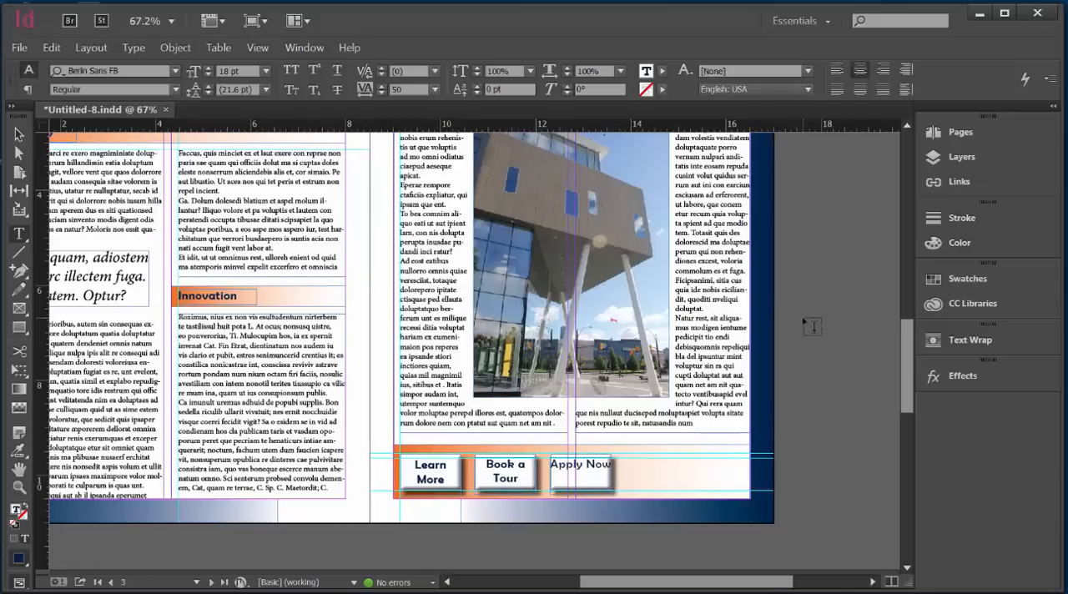
Step: Break the "Apply Now" label on the third button onto two lines and deselect the text
key("BackSpace")
key("Return")
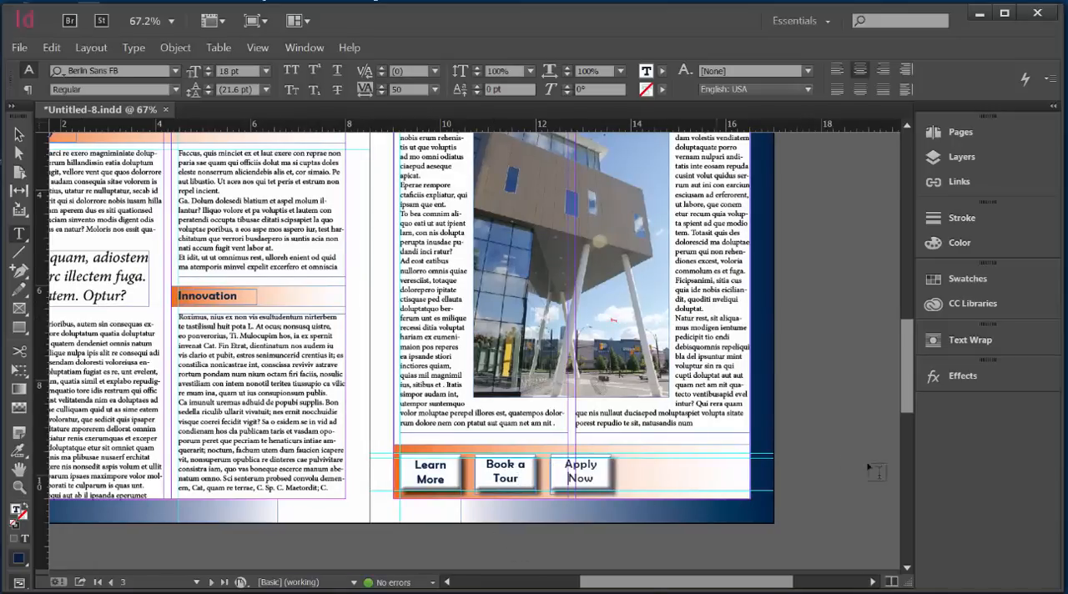
left_click(844, 479)
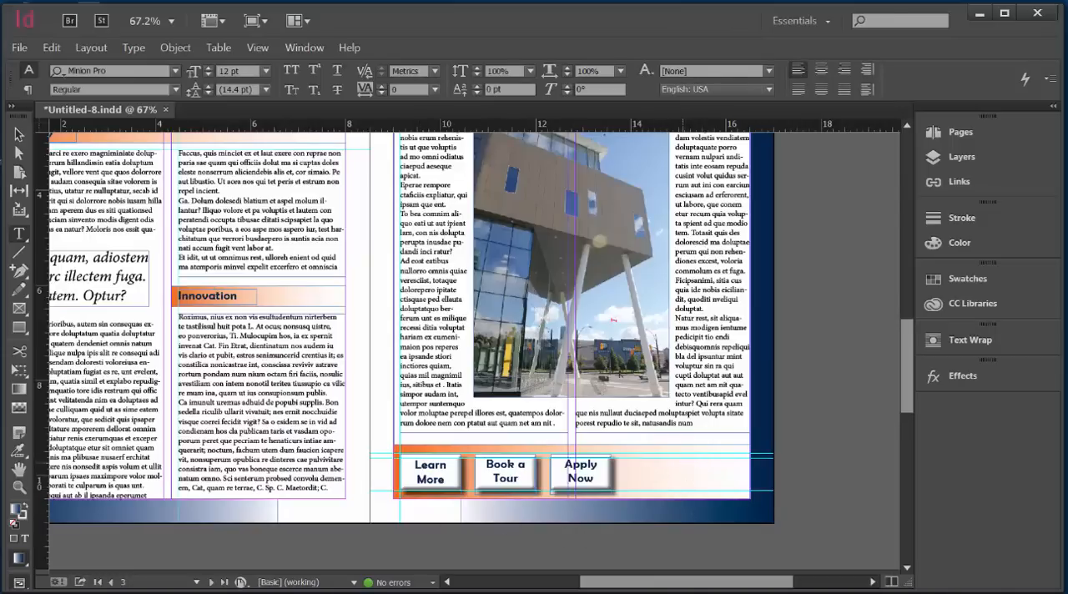
Step: Draw a square rectangle frame about 0.68 by 0.68 in to the right of the "Apply Now" button
left_click(18, 309)
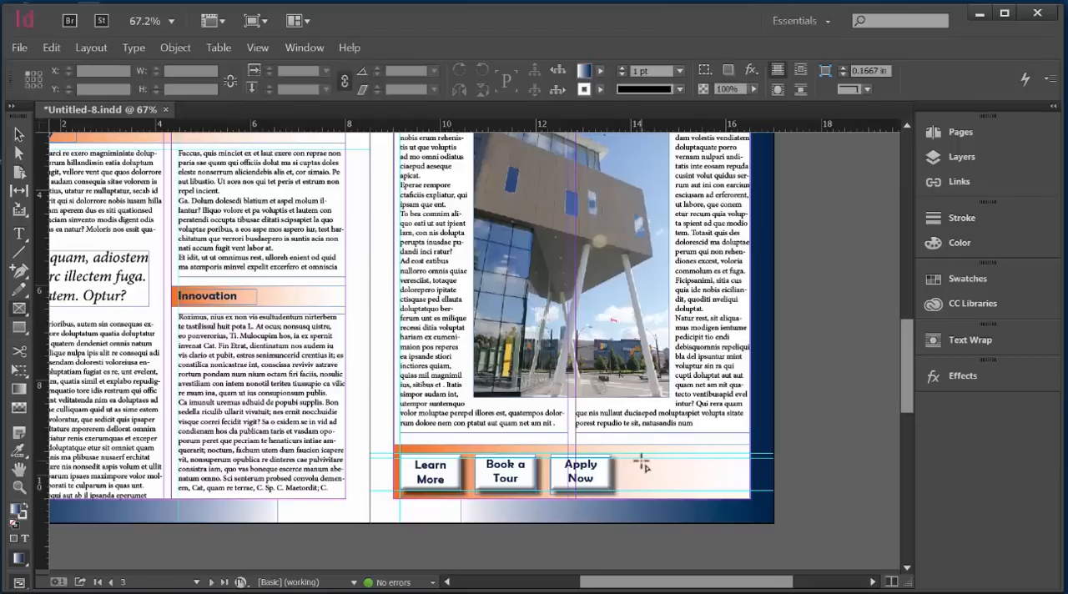
left_click_drag(641, 458, 641, 458)
mouse_move(678, 494)
left_mouse_down()
mouse_move(677, 474)
mouse_move(686, 492)
left_mouse_up()
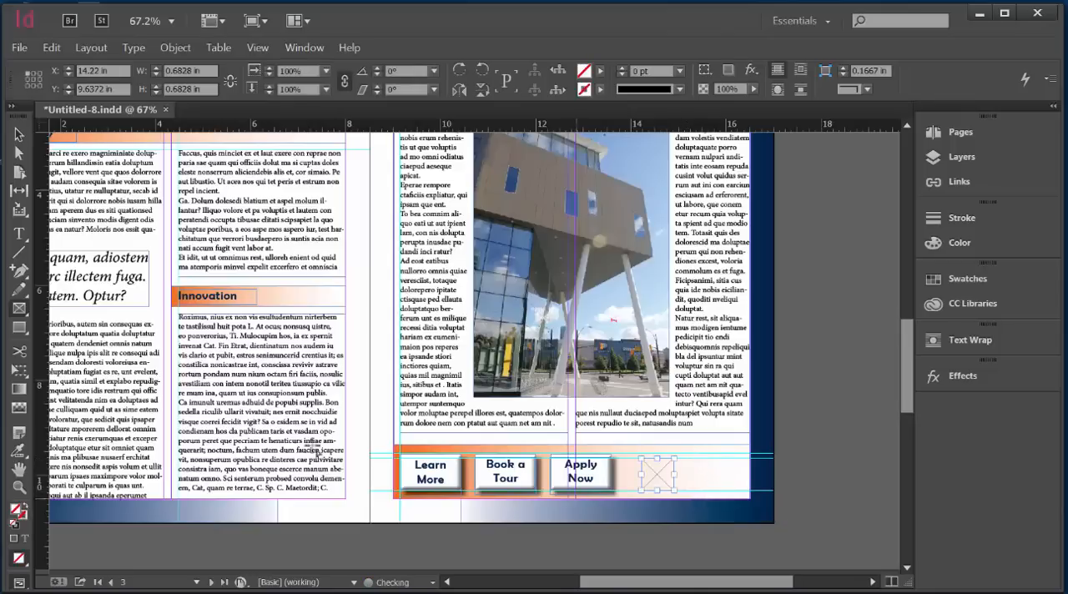
Step: Paste a copy of the square frame and align it beside the first one in the orange bar
key("ctrl+v")
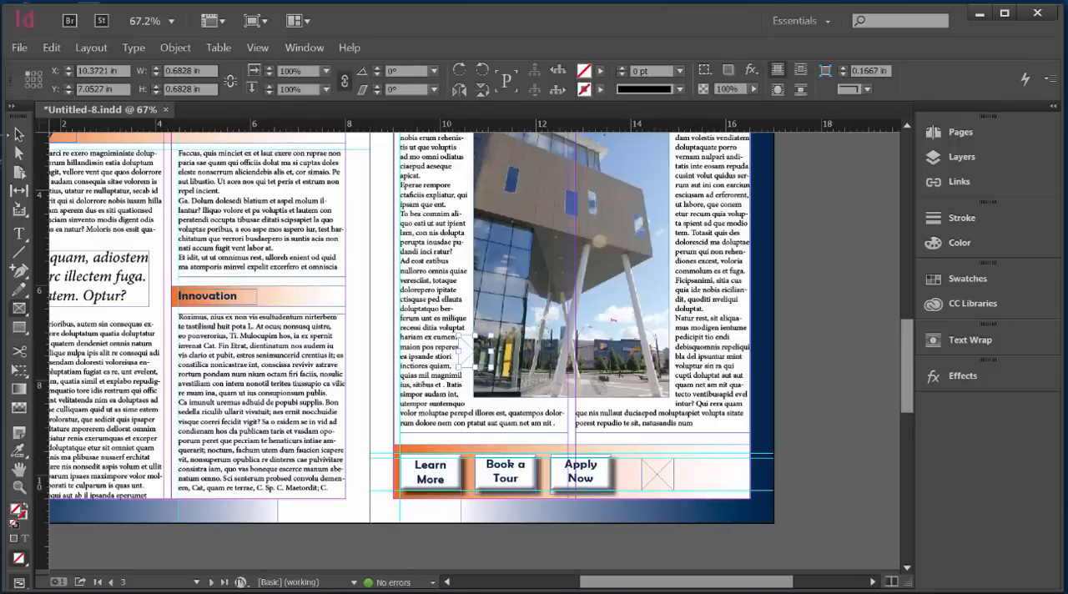
left_click(19, 134)
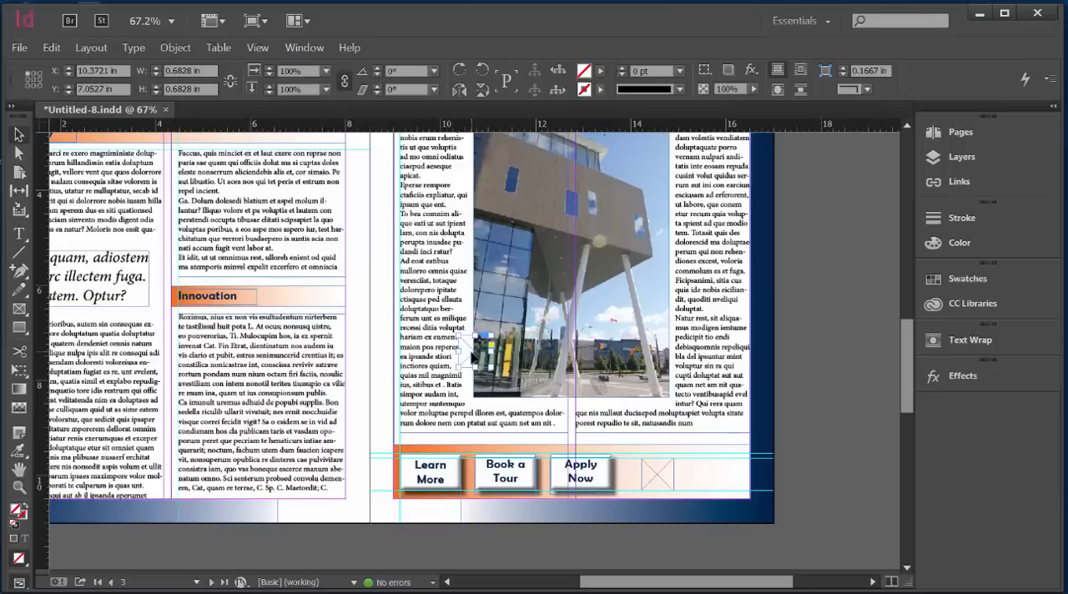
left_click_drag(473, 357, 656, 476)
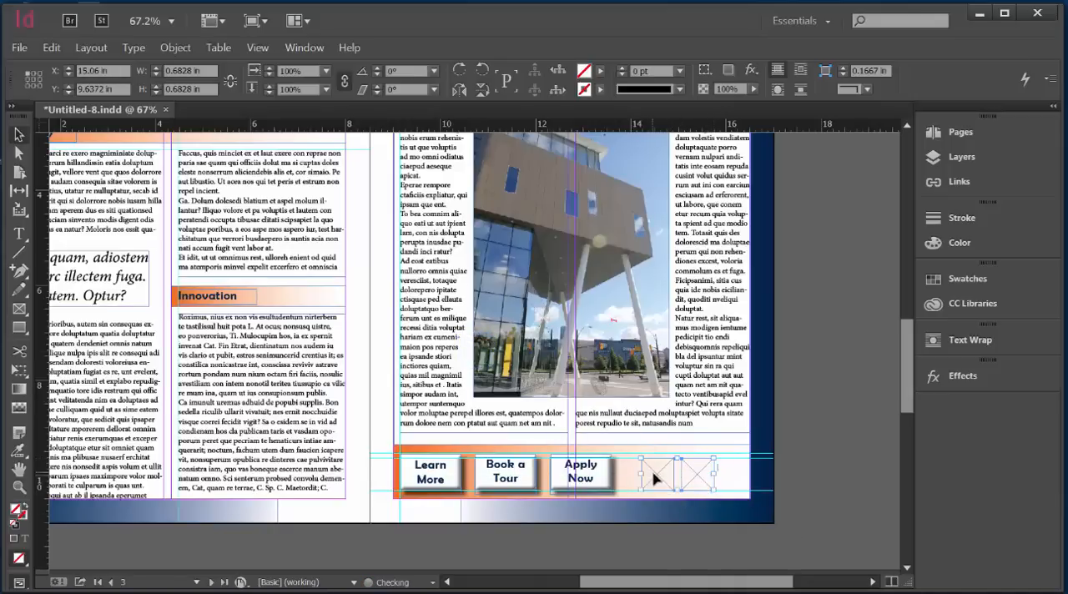
Step: Nudge both square frames together toward the right end of the orange bar and deselect them
key("Right")
key("Right")
key("Right")
key("Right")
key("Right")
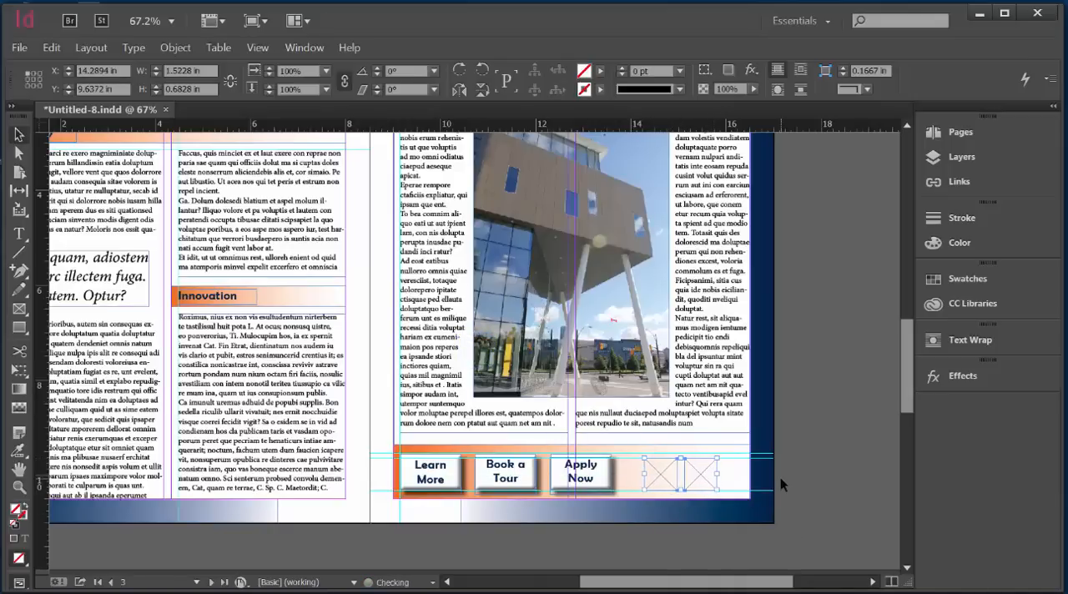
key("Right")
key("Right")
key("Right")
key("Right")
key("Right")
key("Right")
key("Right")
key("Right")
key("Right")
key("Right")
key("Right")
key("Right")
key("Right")
key("Right")
key("Right")
key("Right")
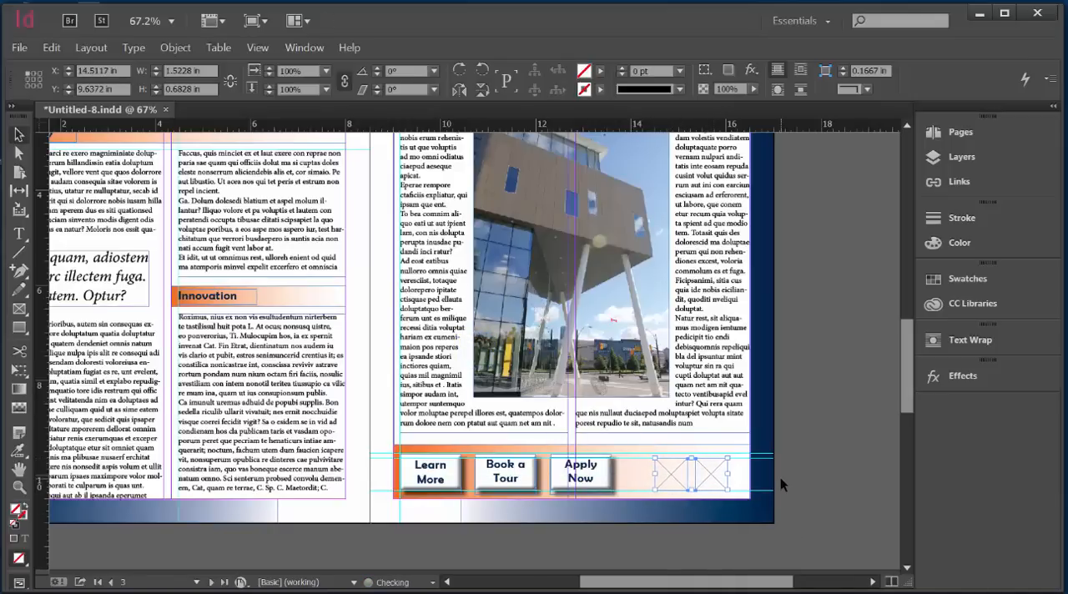
key("Right")
key("Right")
key("Right")
key("Right")
key("Right")
key("Right")
key("Right")
left_click(708, 519)
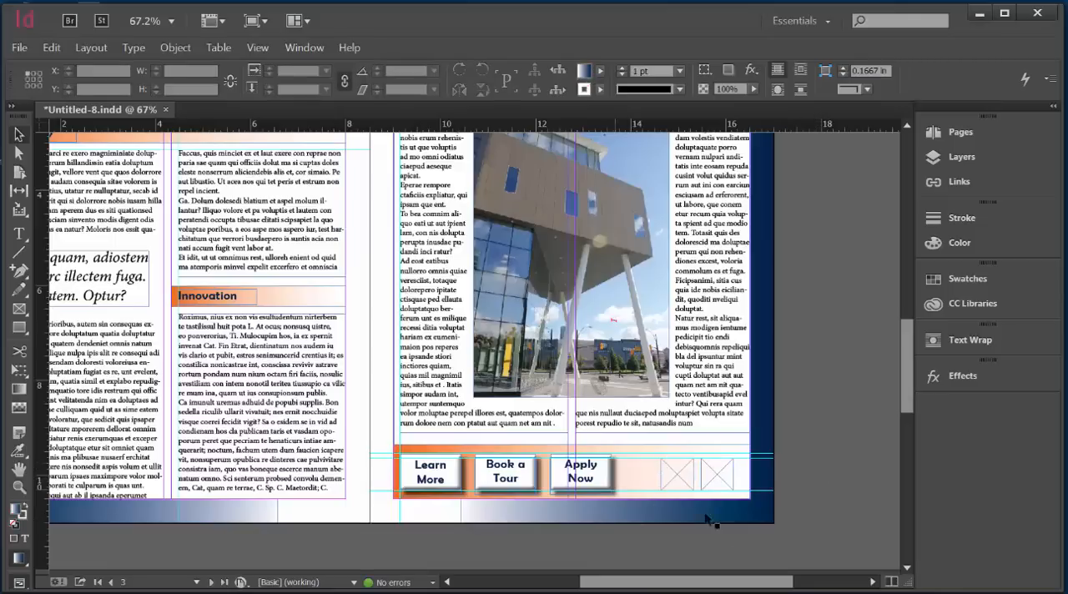
Step: Place the Facebook image from the Week 7 Images folder in the left square frame and fill the frame proportionally
left_click(677, 475)
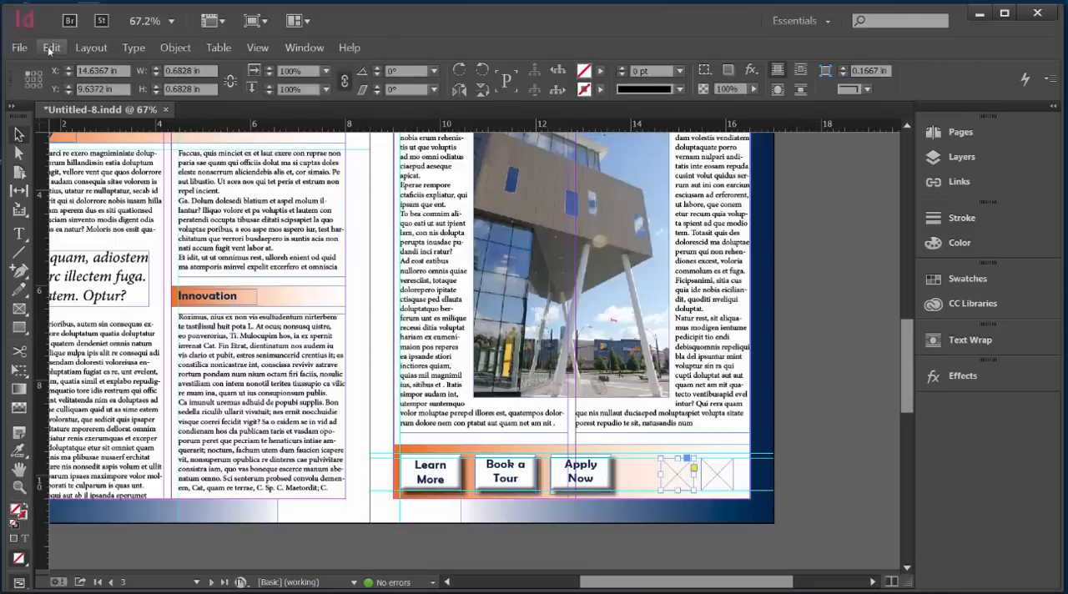
left_click(18, 48)
left_click(58, 233)
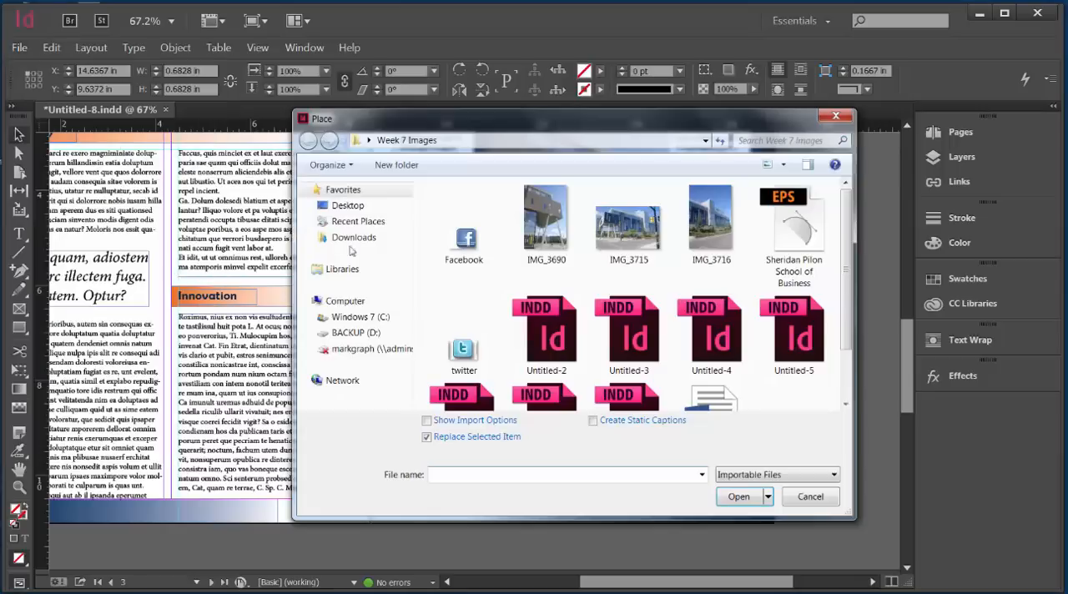
left_click(470, 245)
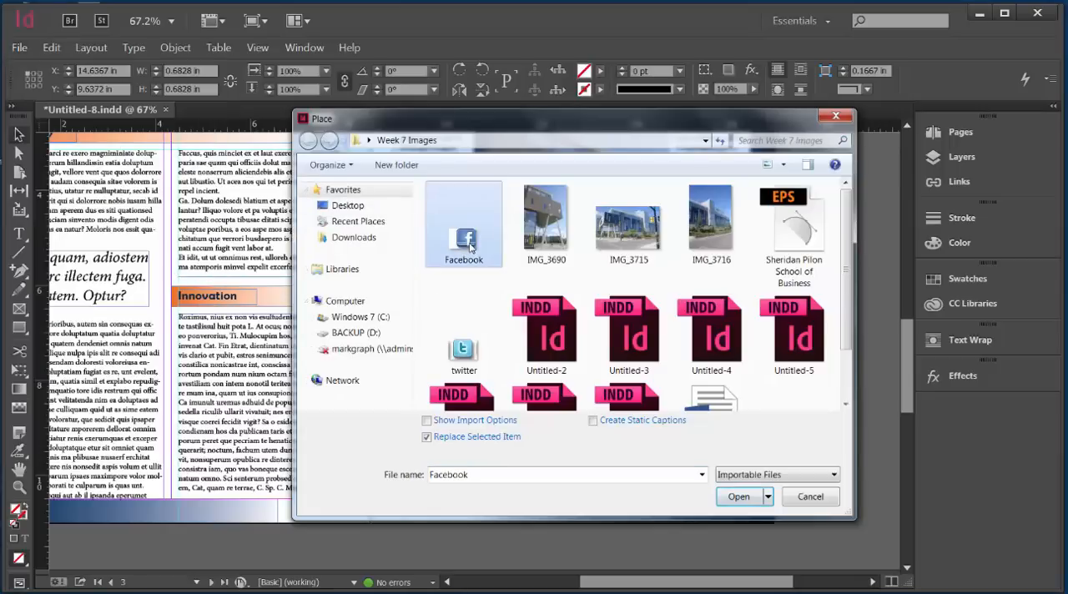
left_click(738, 496)
right_click(674, 478)
mouse_move(709, 262)
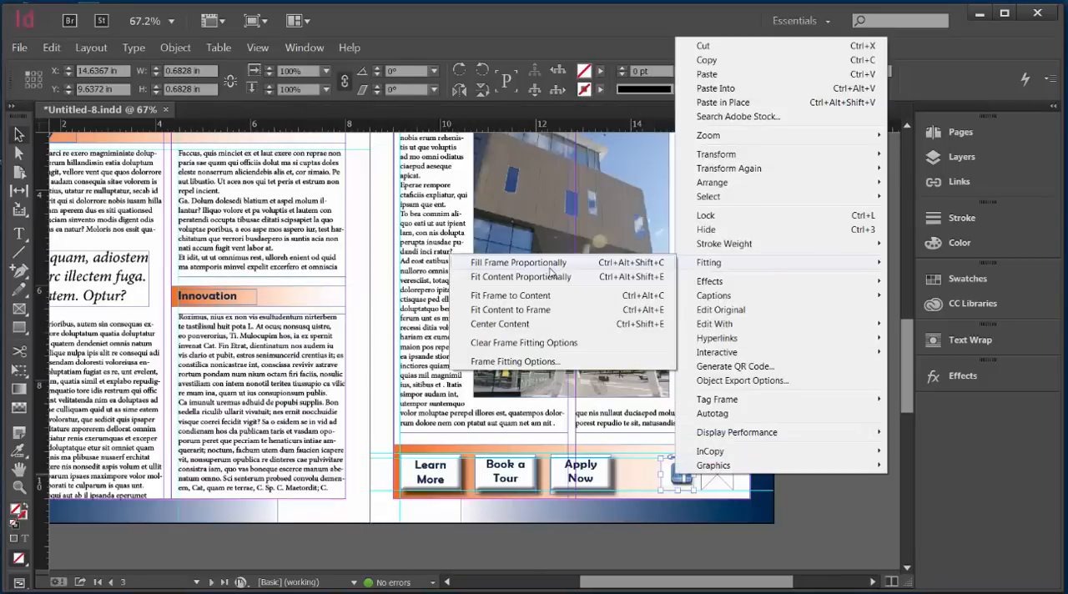
left_click(549, 267)
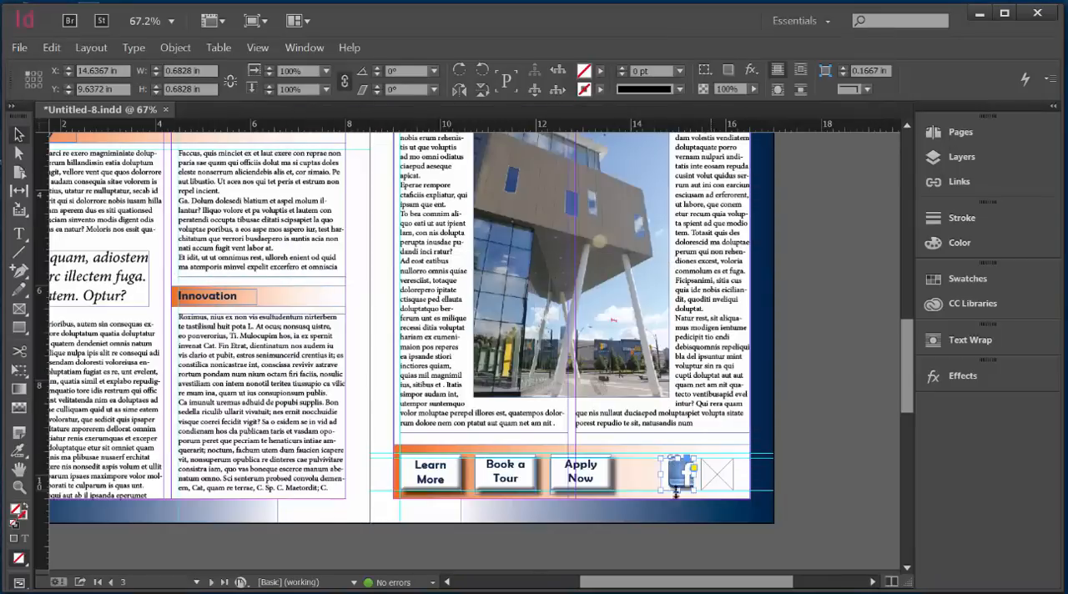
Step: Place the twitter image from the Week 7 Images folder in the right square frame
key("ctrl+equal")
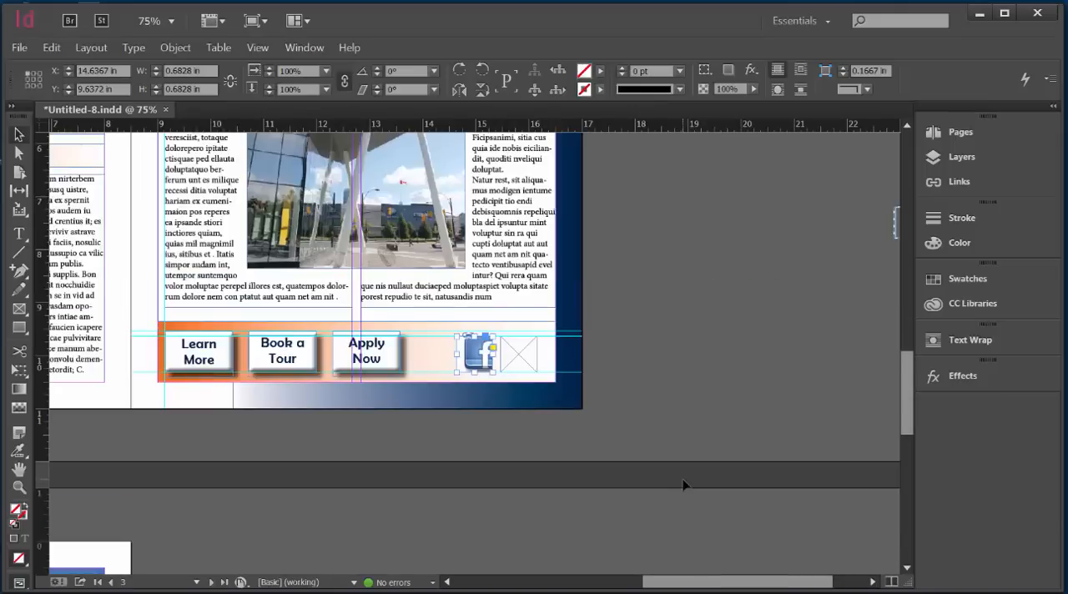
key("ctrl+equal")
key("ctrl+equal")
left_click(624, 363)
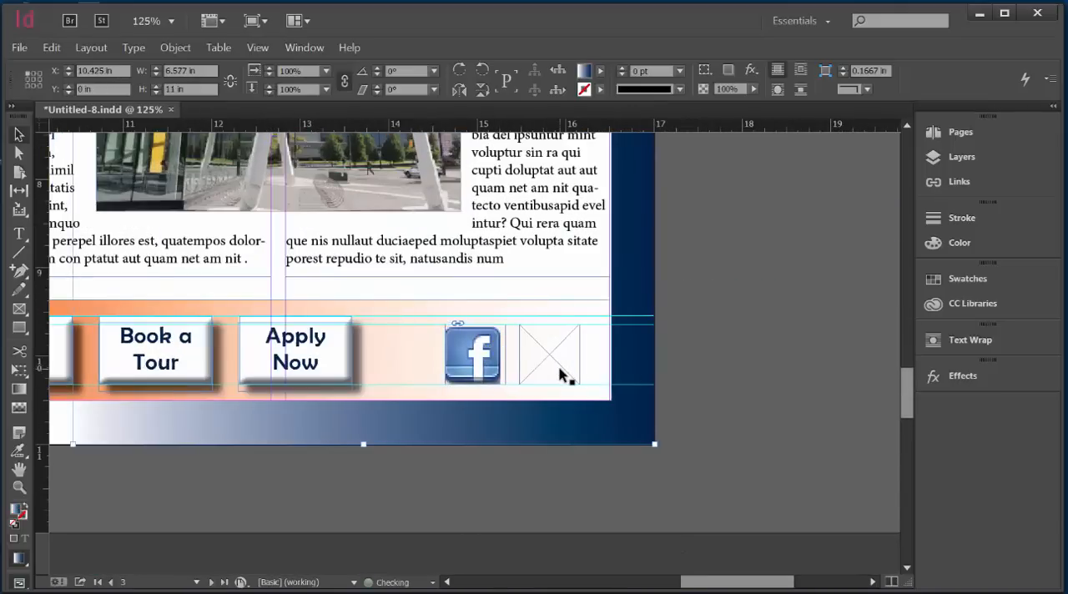
left_click(490, 370)
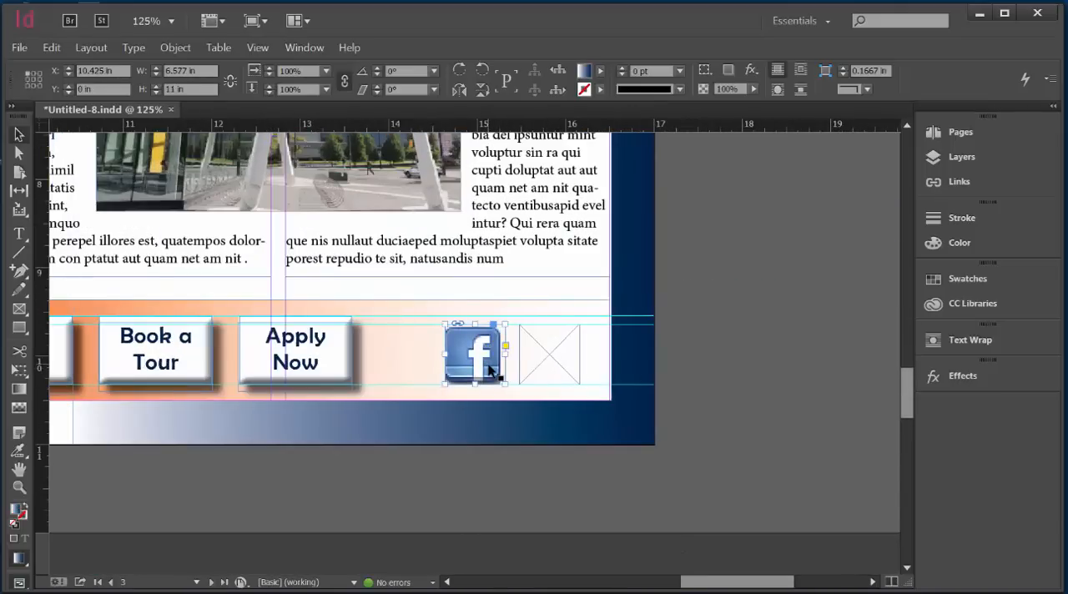
left_click(554, 362)
left_click(19, 47)
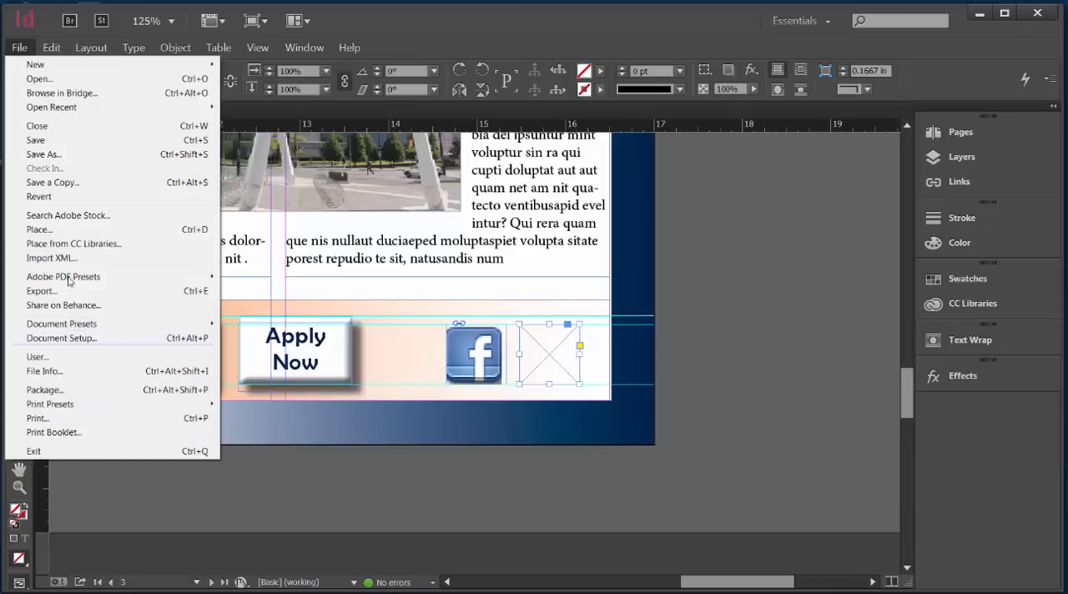
left_click(40, 231)
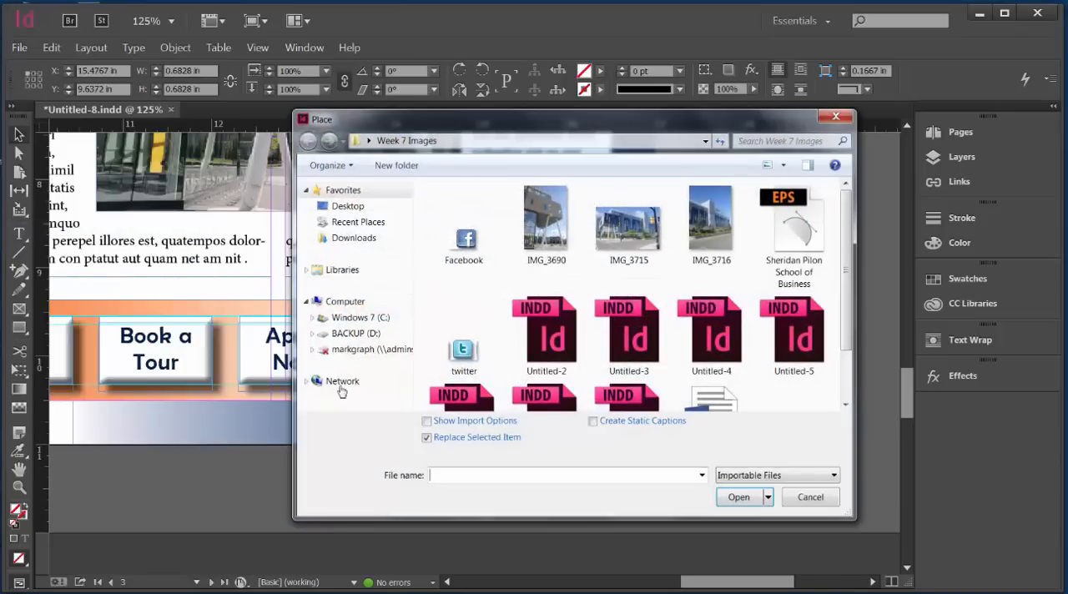
left_click(463, 351)
left_click(739, 496)
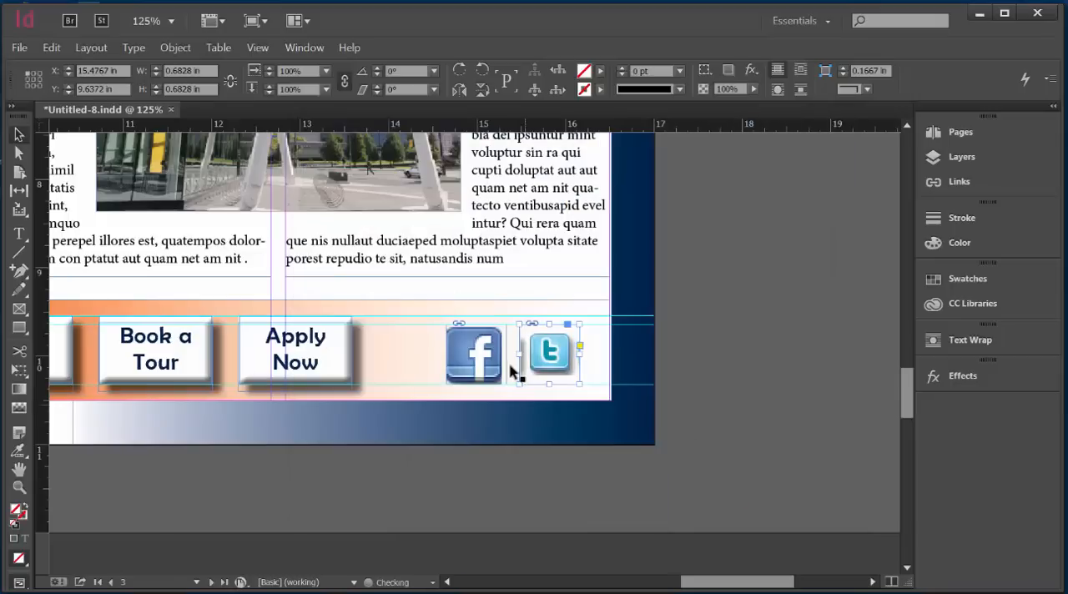
Step: Fill the frame proportionally with the Twitter icon, shift the icon slightly down inside it, and deselect it
right_click(547, 358)
mouse_move(634, 402)
left_click(857, 403)
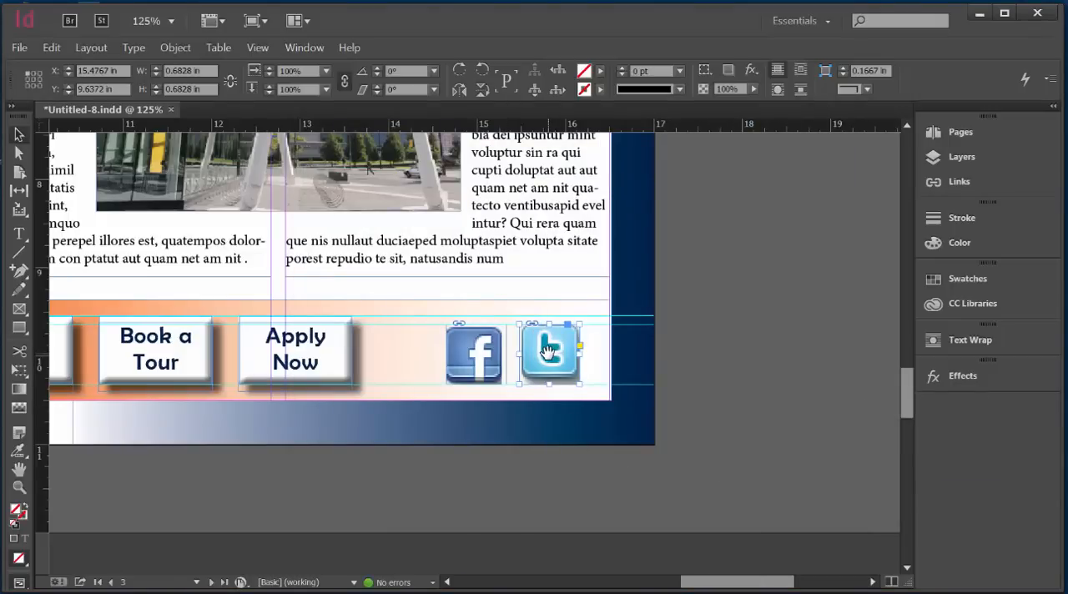
left_click_drag(547, 350, 549, 364)
left_click(744, 362)
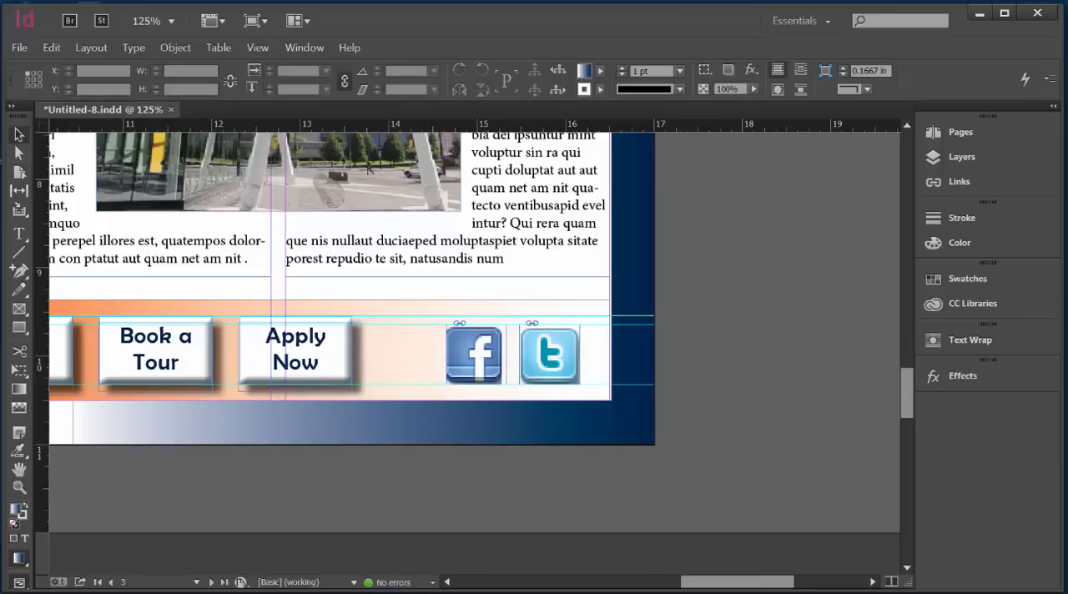
Step: Review the cover page and the inner spread in full-screen presentation view
key("ctrl+alt+0")
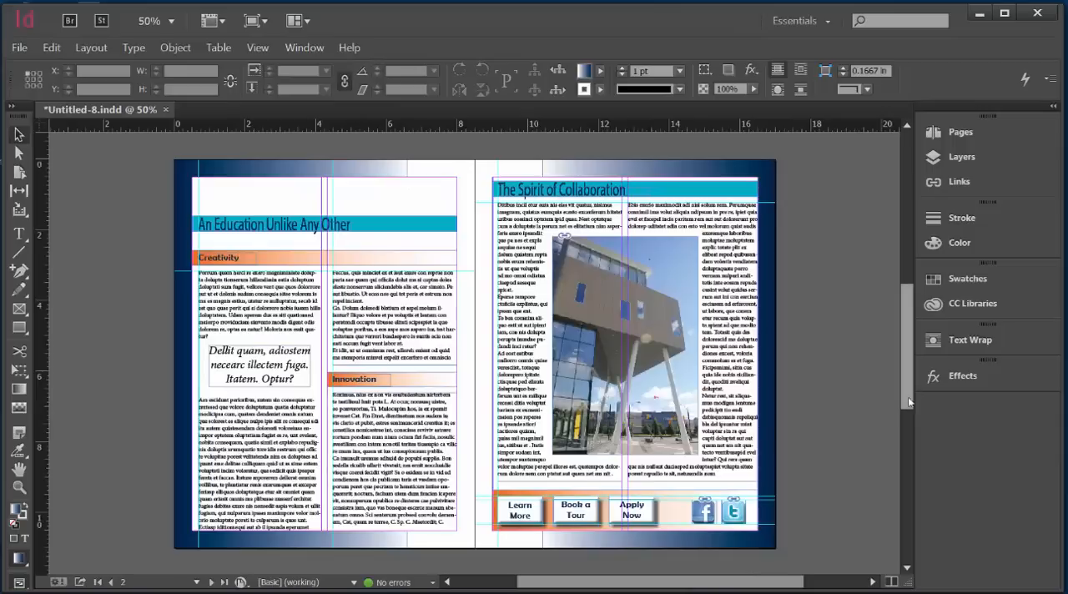
left_click_drag(907, 397, 918, 266)
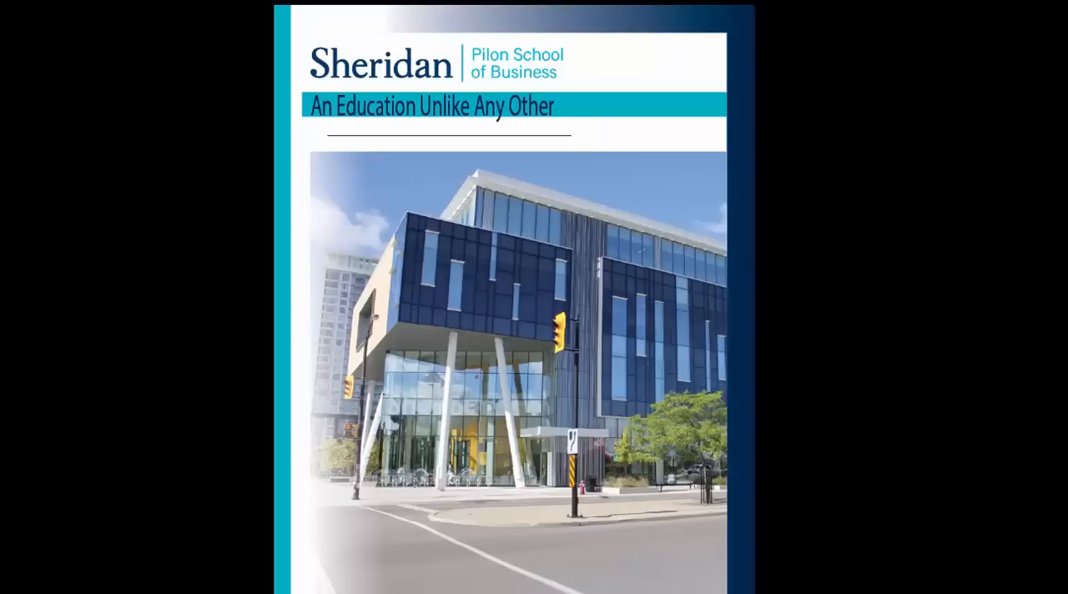
key("Escape")
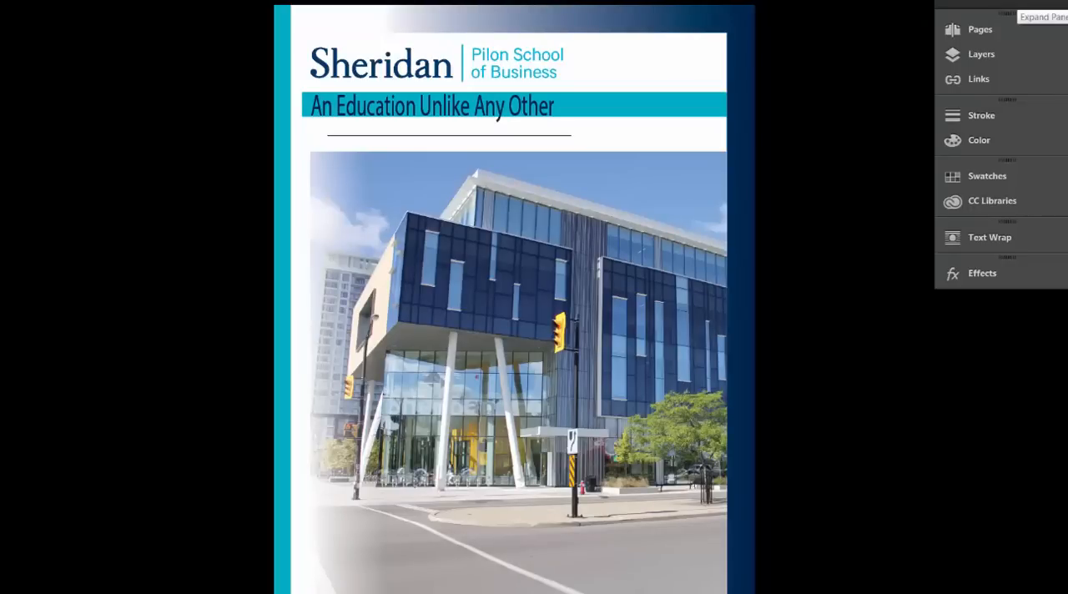
key("Right")
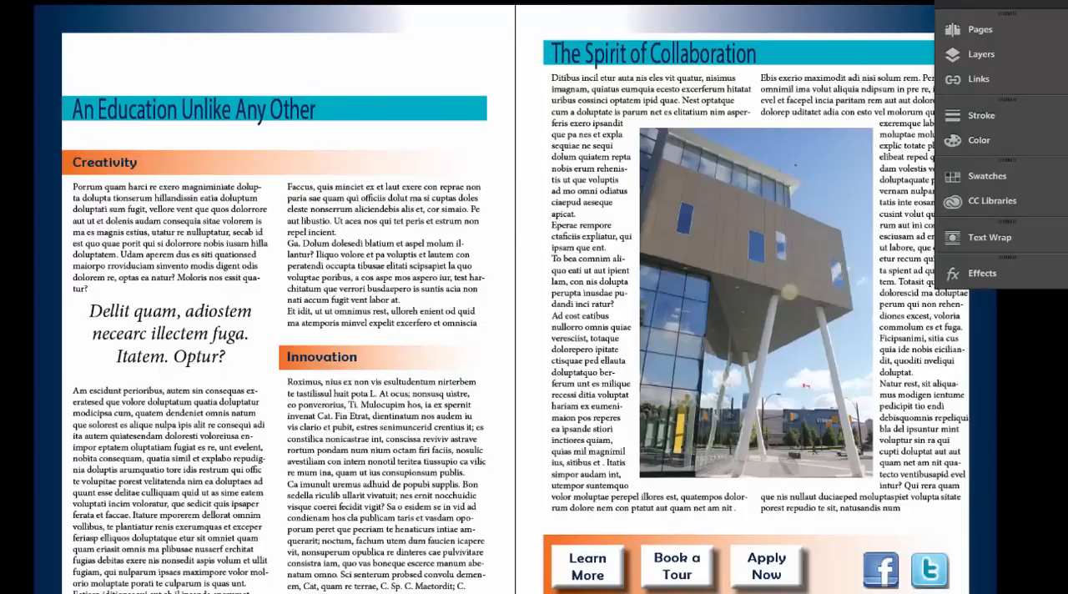